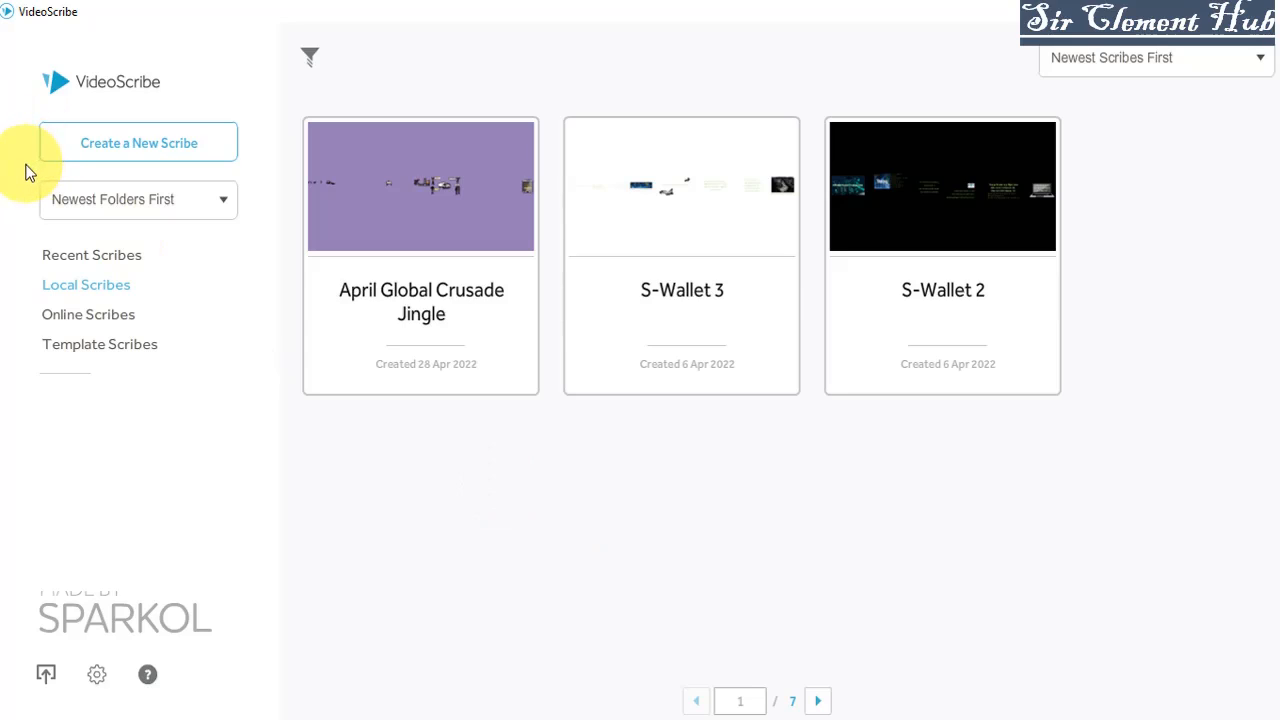
Create a new scribe and enter "Video Animation" as the content of a new text element
left_click(105, 158)
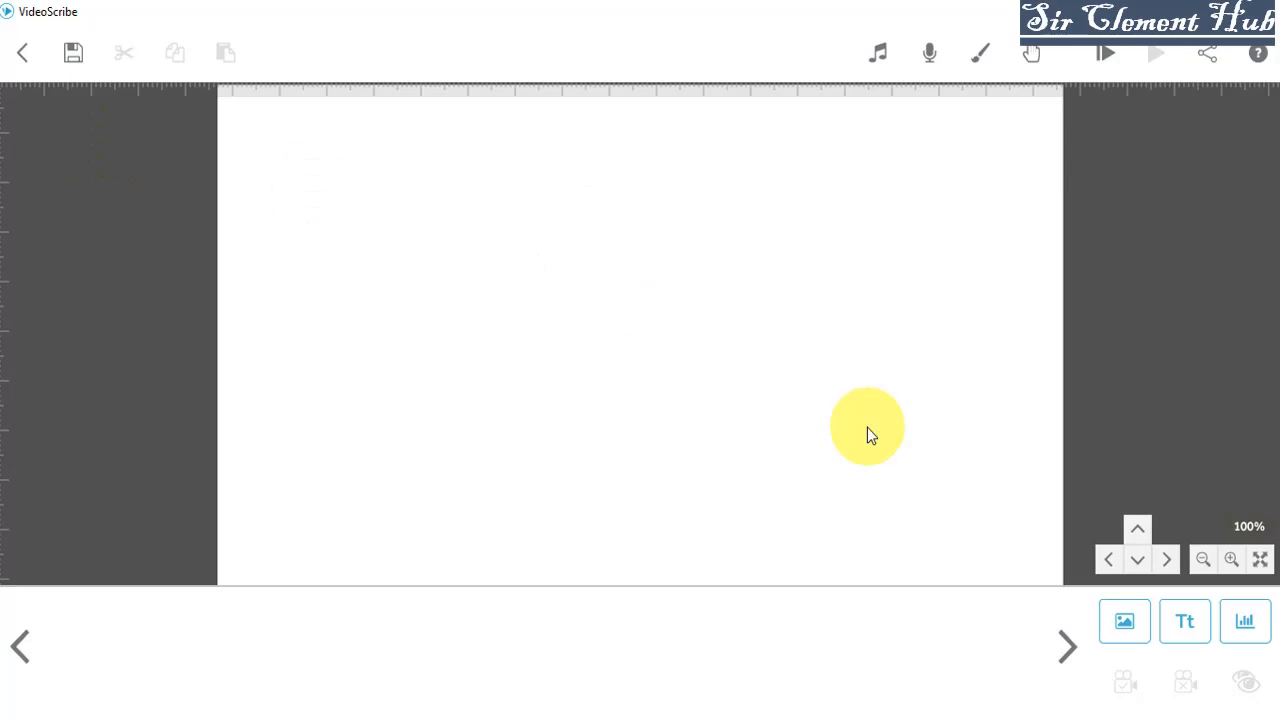
left_click(1185, 625)
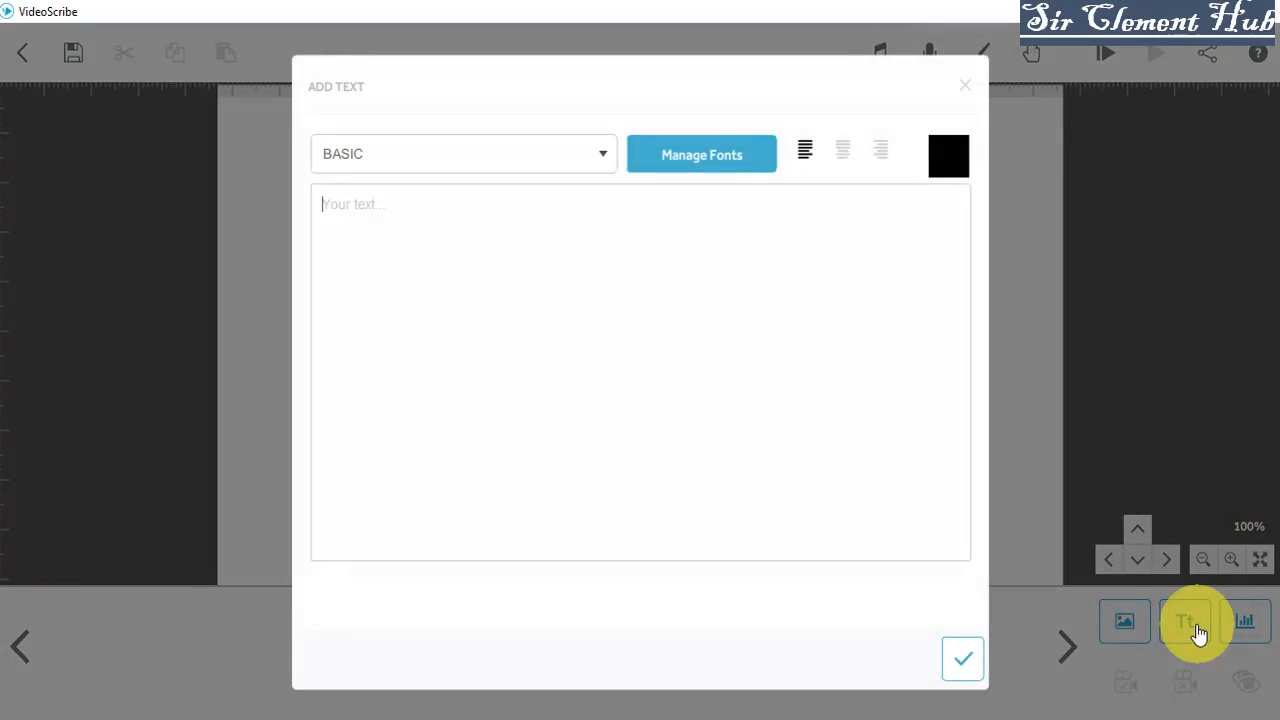
left_click(545, 346)
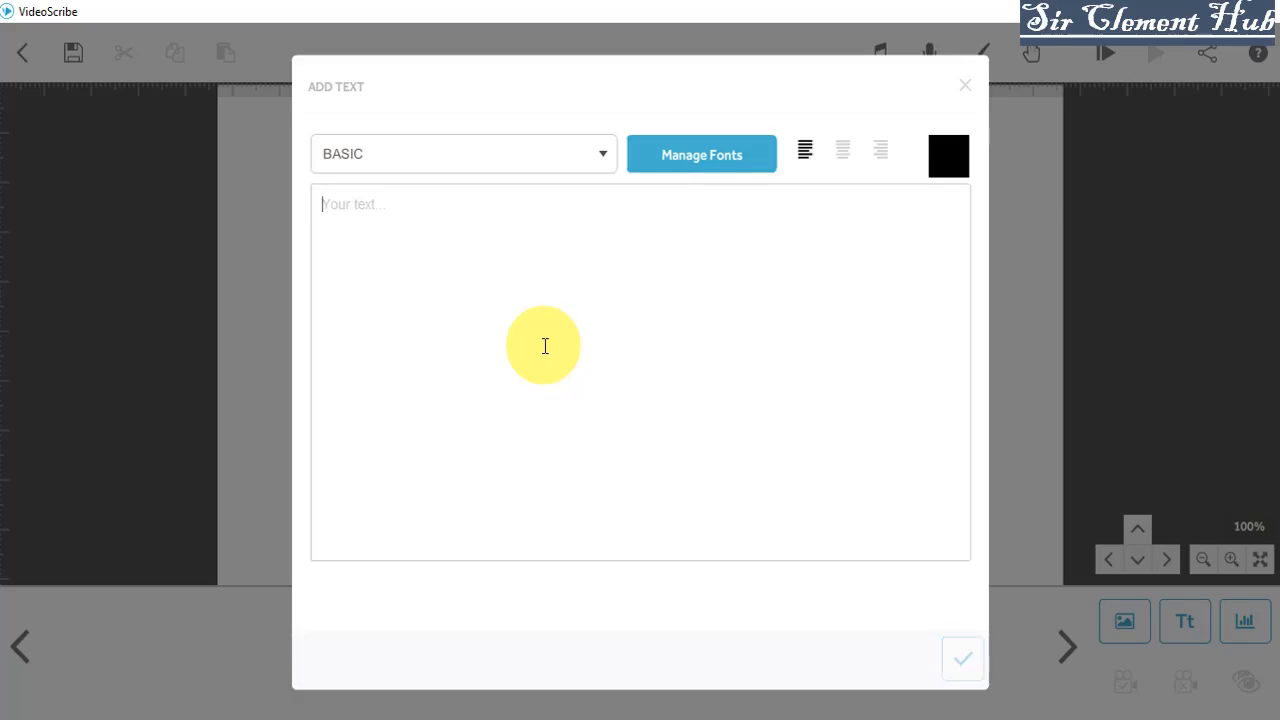
type("Video Animation")
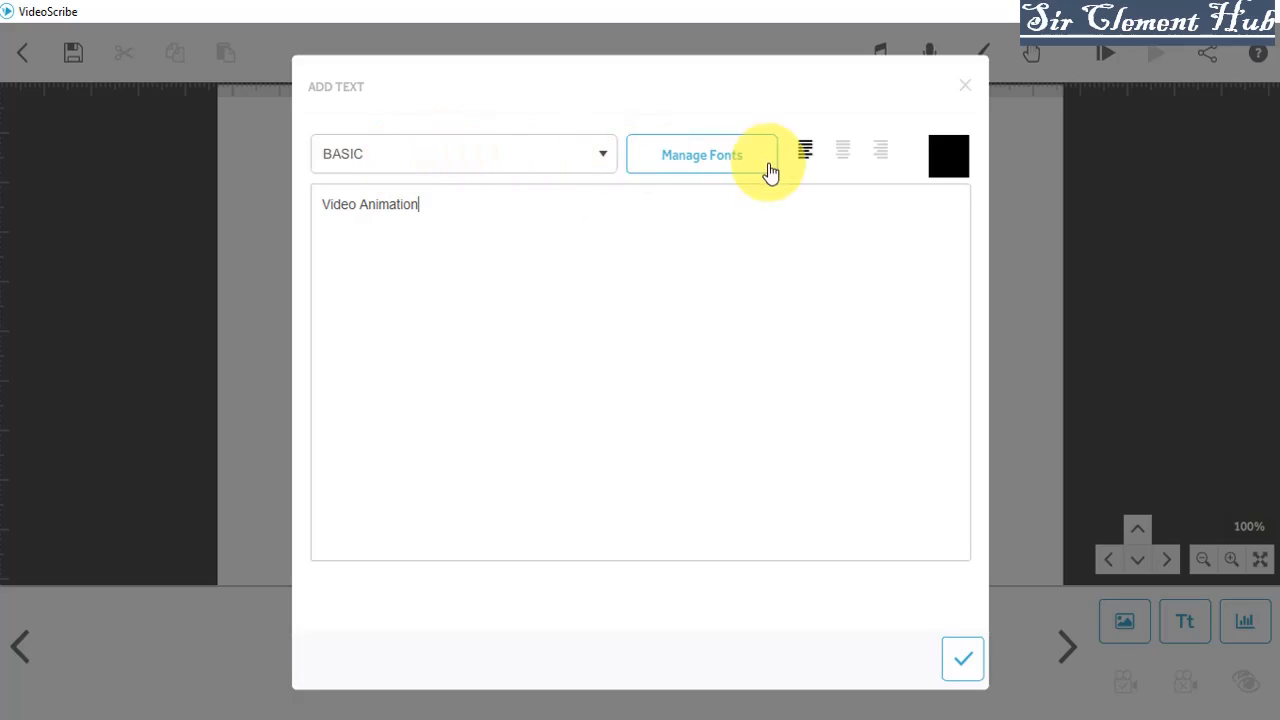
Try the Clarendon Blk BT font for the text and settle on Cooper Black
left_click(604, 157)
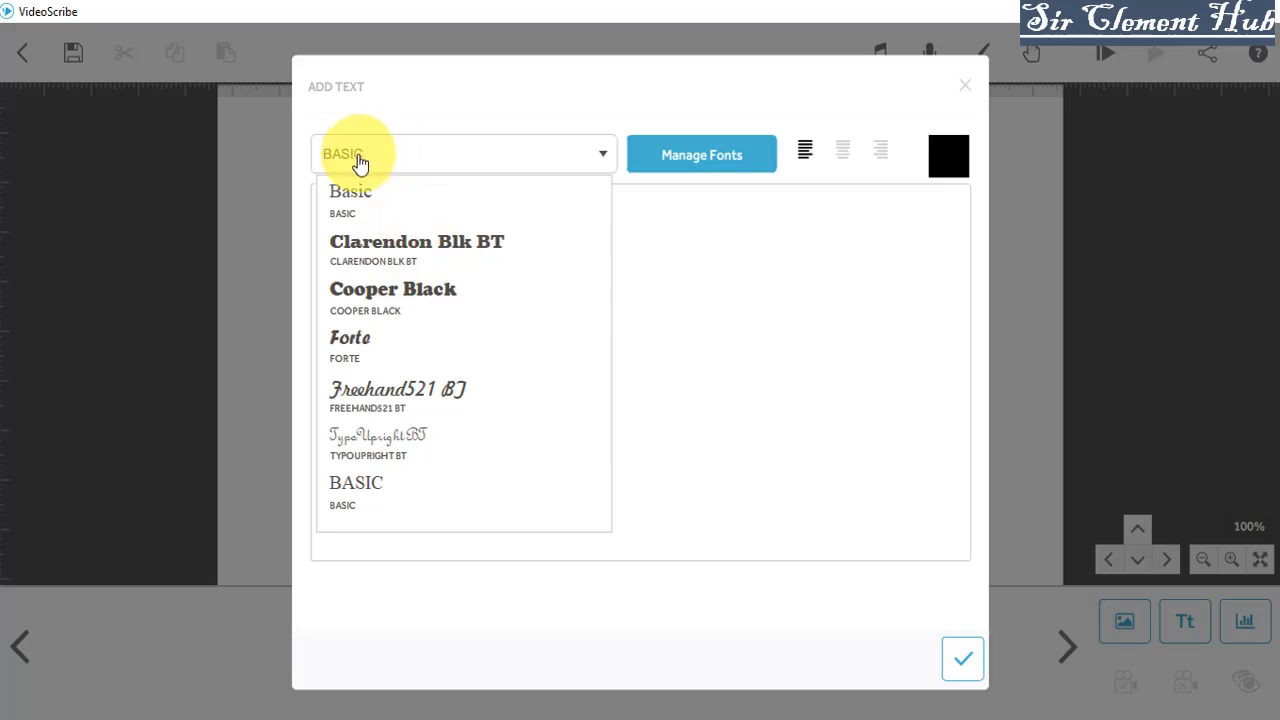
left_click(403, 260)
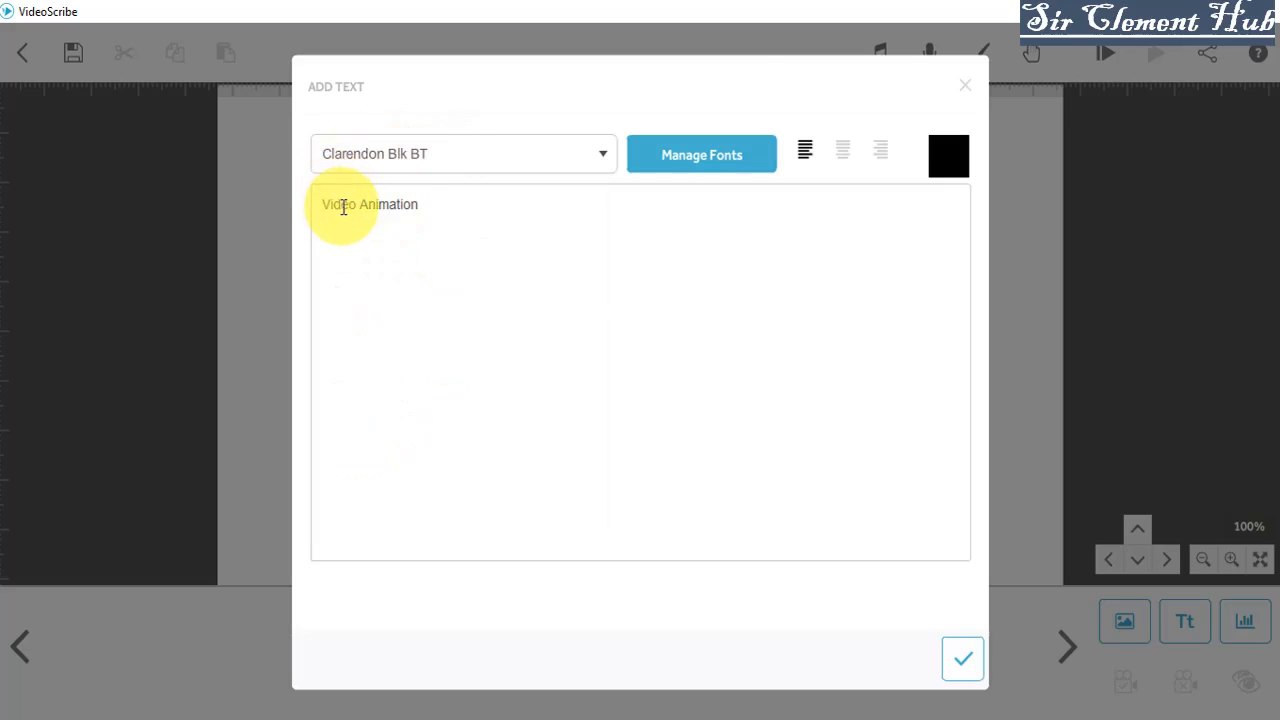
left_click(610, 154)
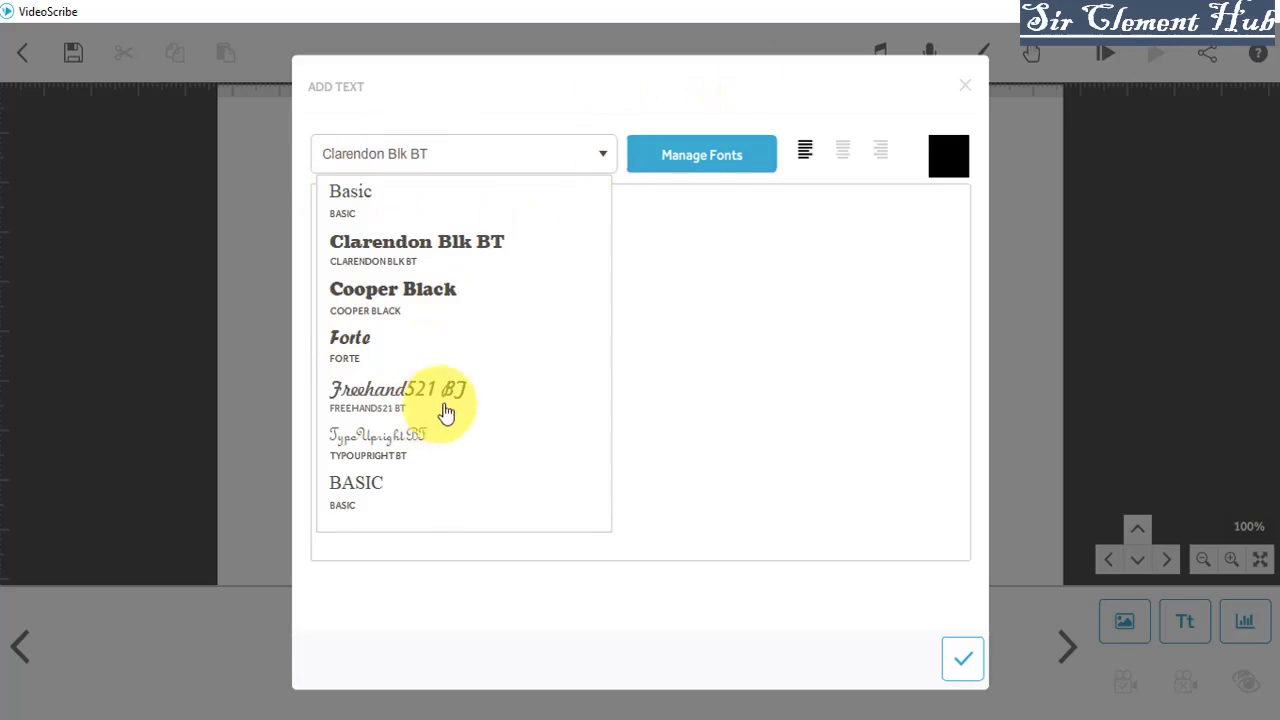
left_click(363, 294)
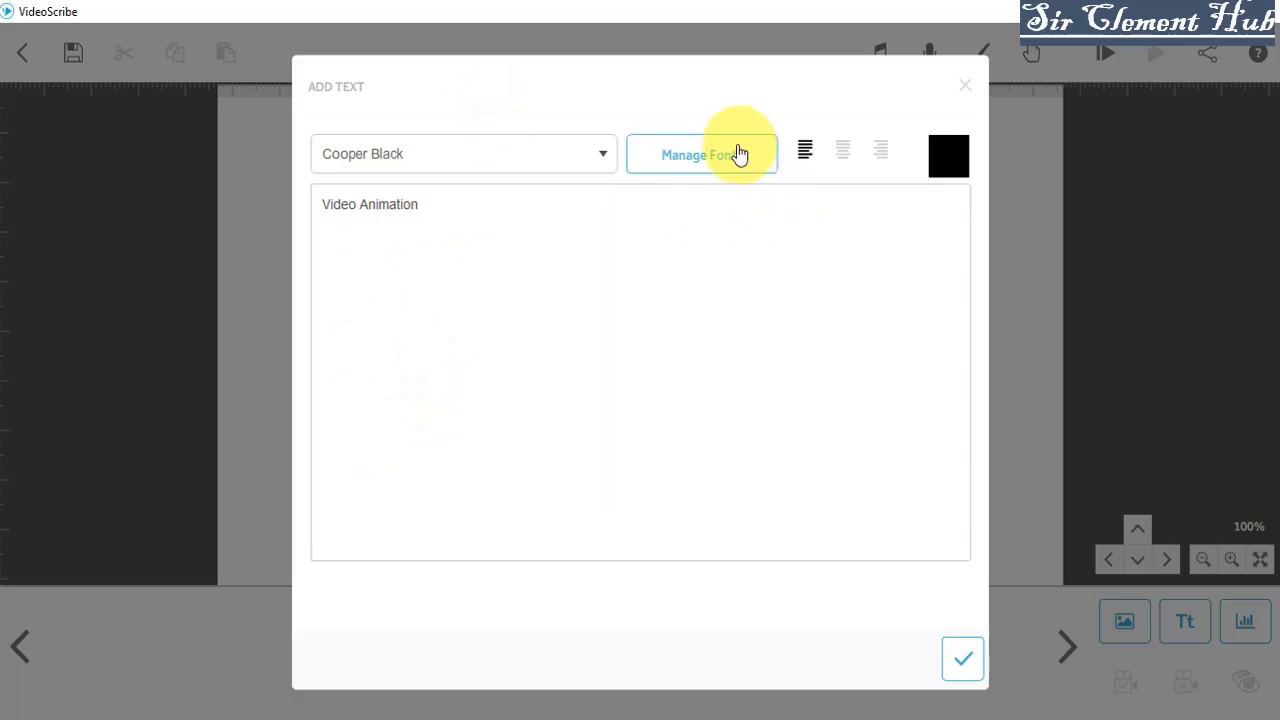
Look through the font choices and the available and imported fonts in the font manager without importing any
left_click(605, 158)
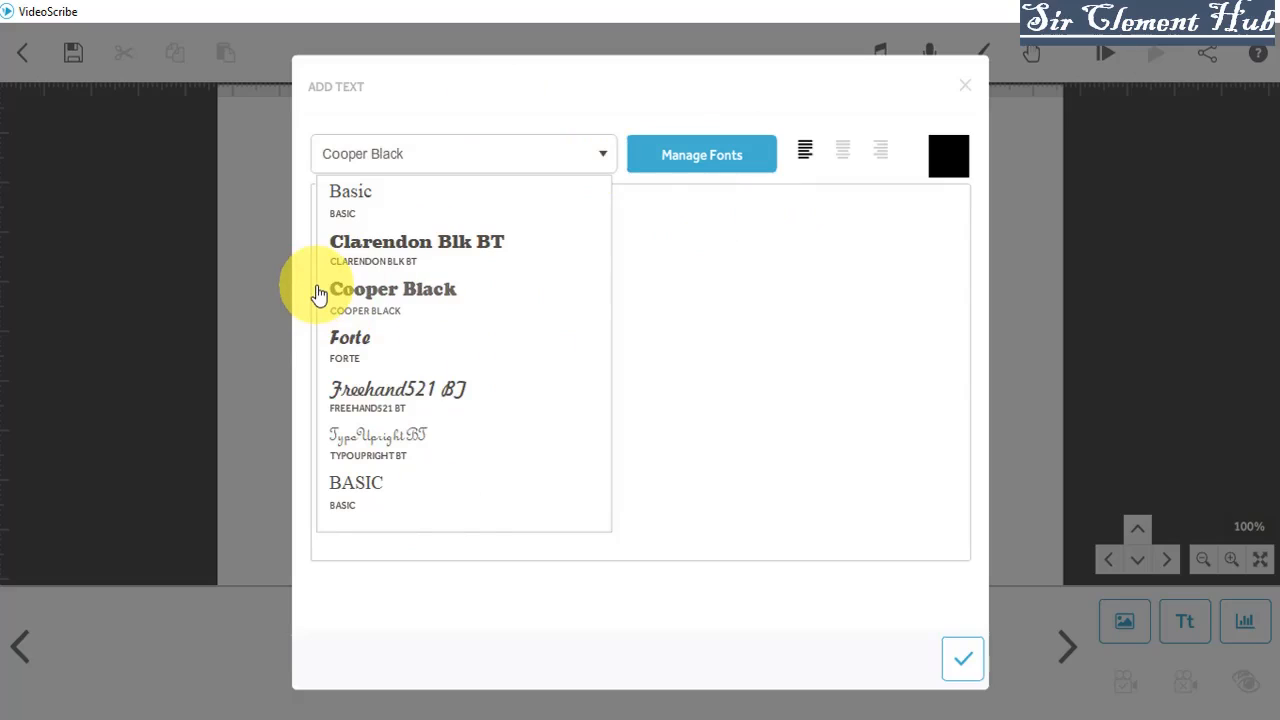
left_click(722, 160)
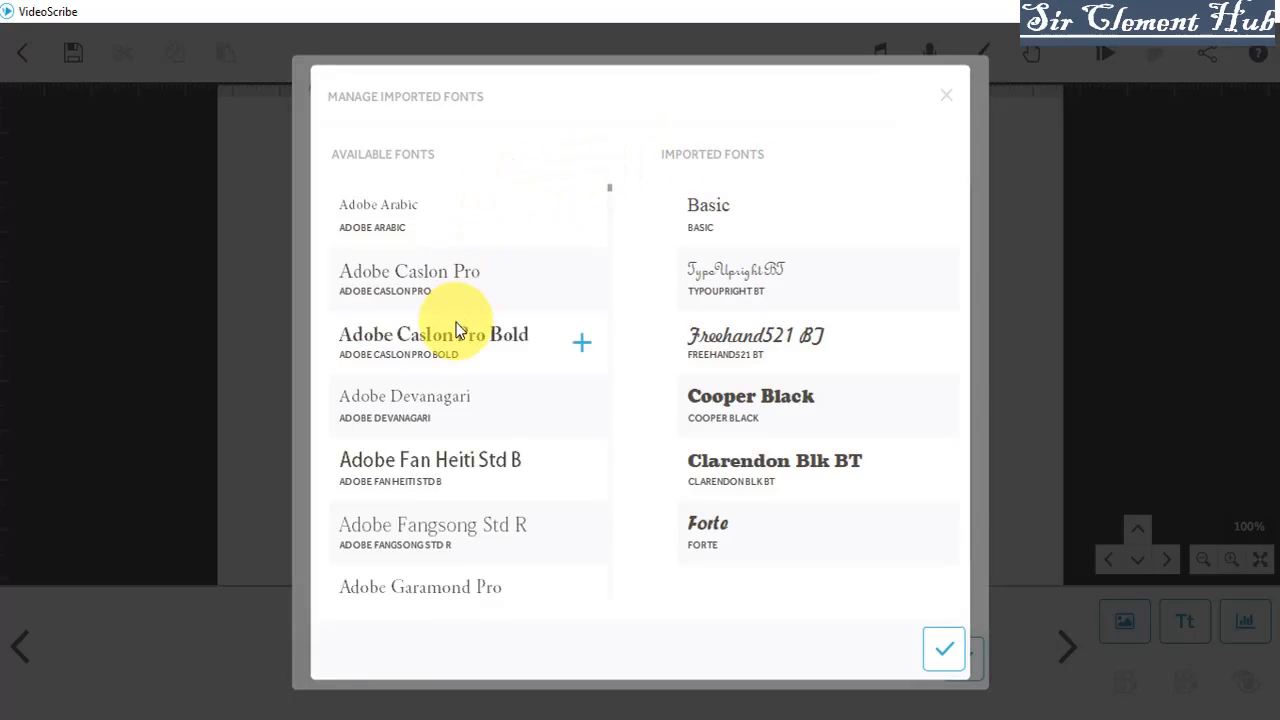
left_click_drag(608, 192, 557, 143)
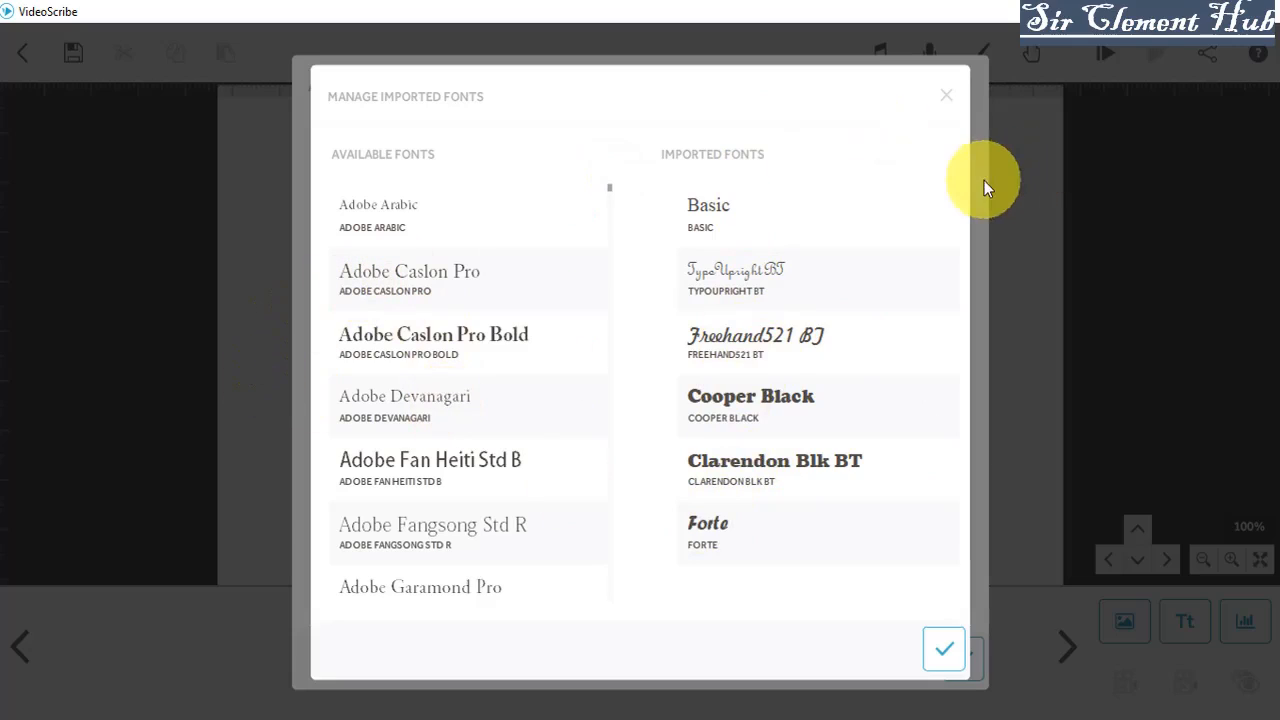
left_click(948, 100)
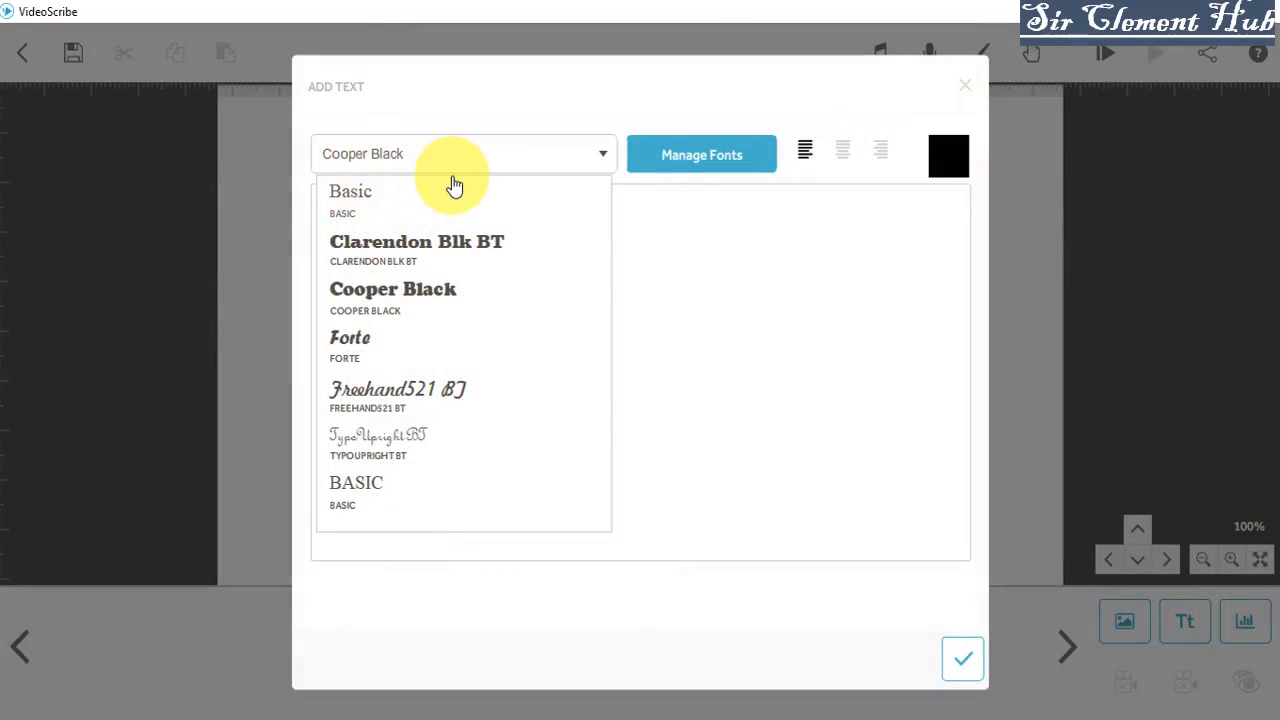
left_click(791, 260)
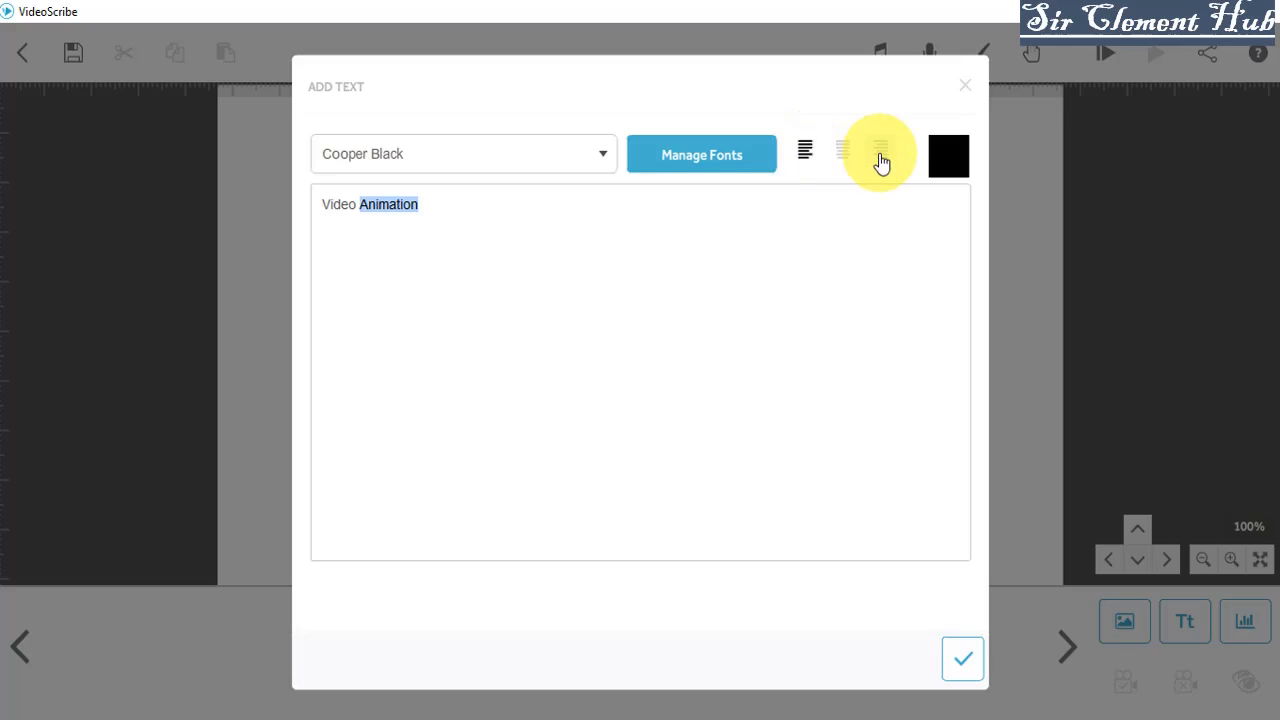
Try centre alignment and several colours for the text, including white and blue #6393cd, and return the colour to black #000000
left_click(846, 163)
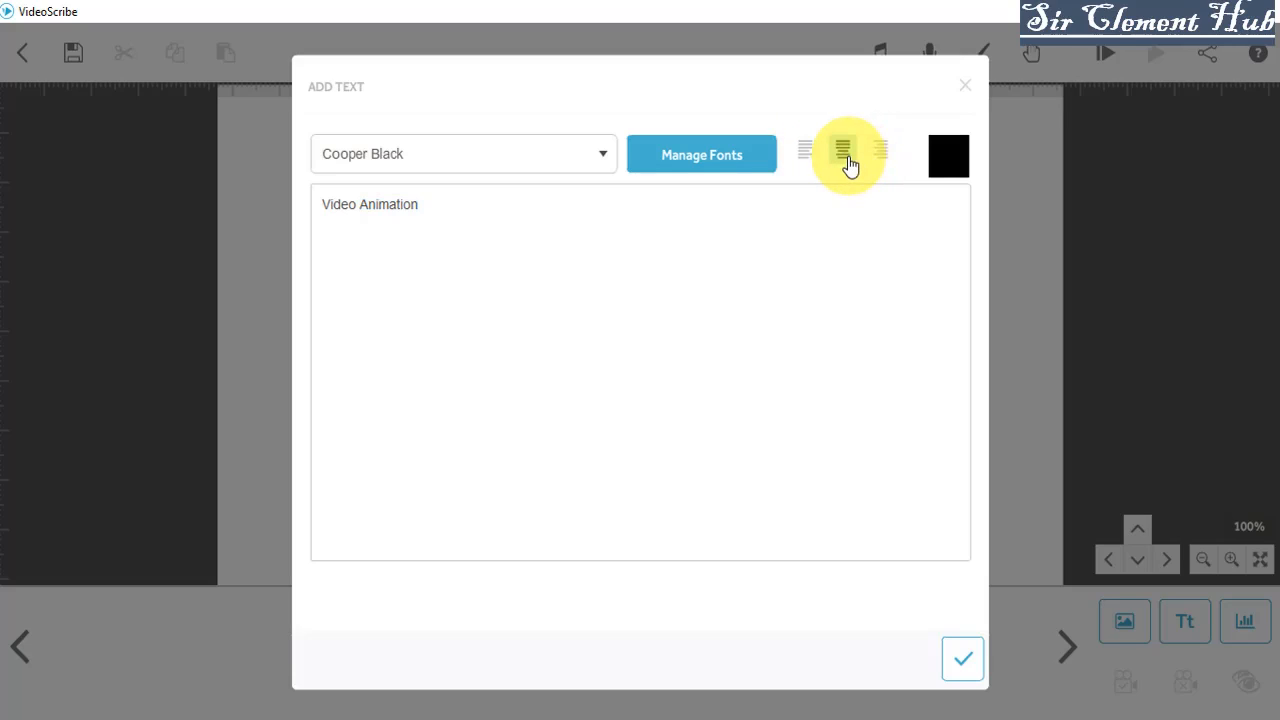
left_click(944, 158)
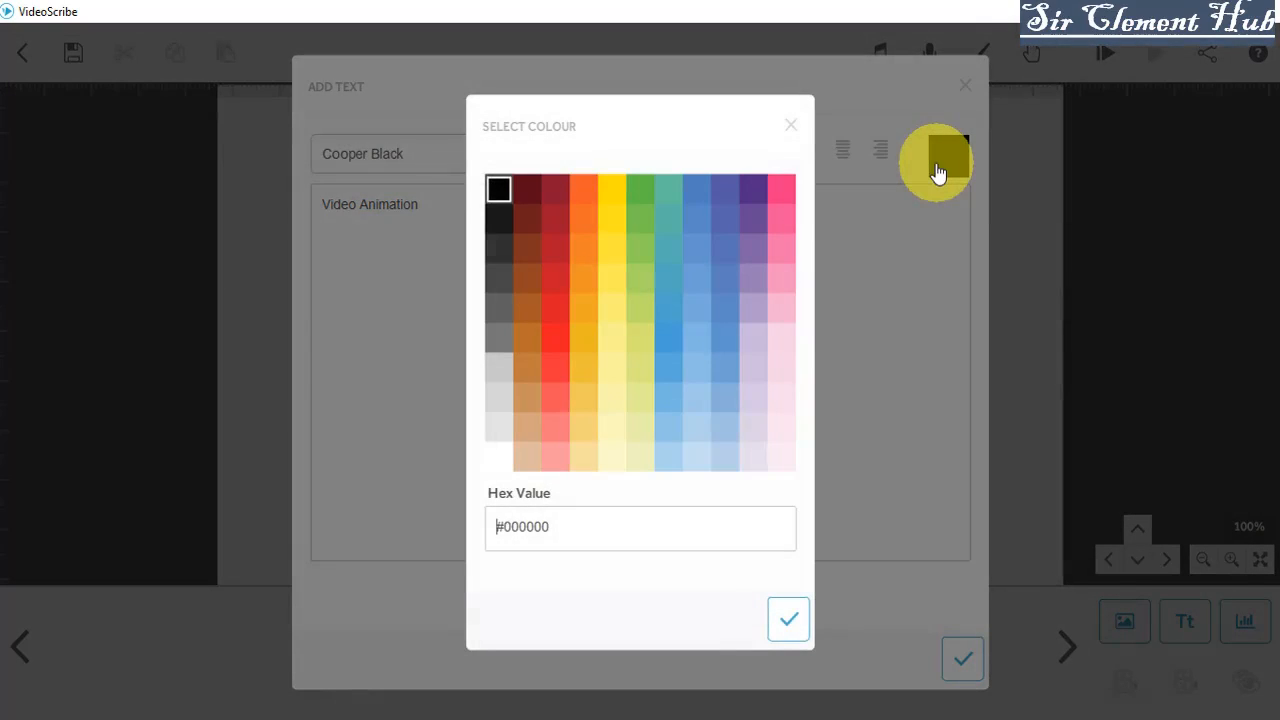
left_click(497, 454)
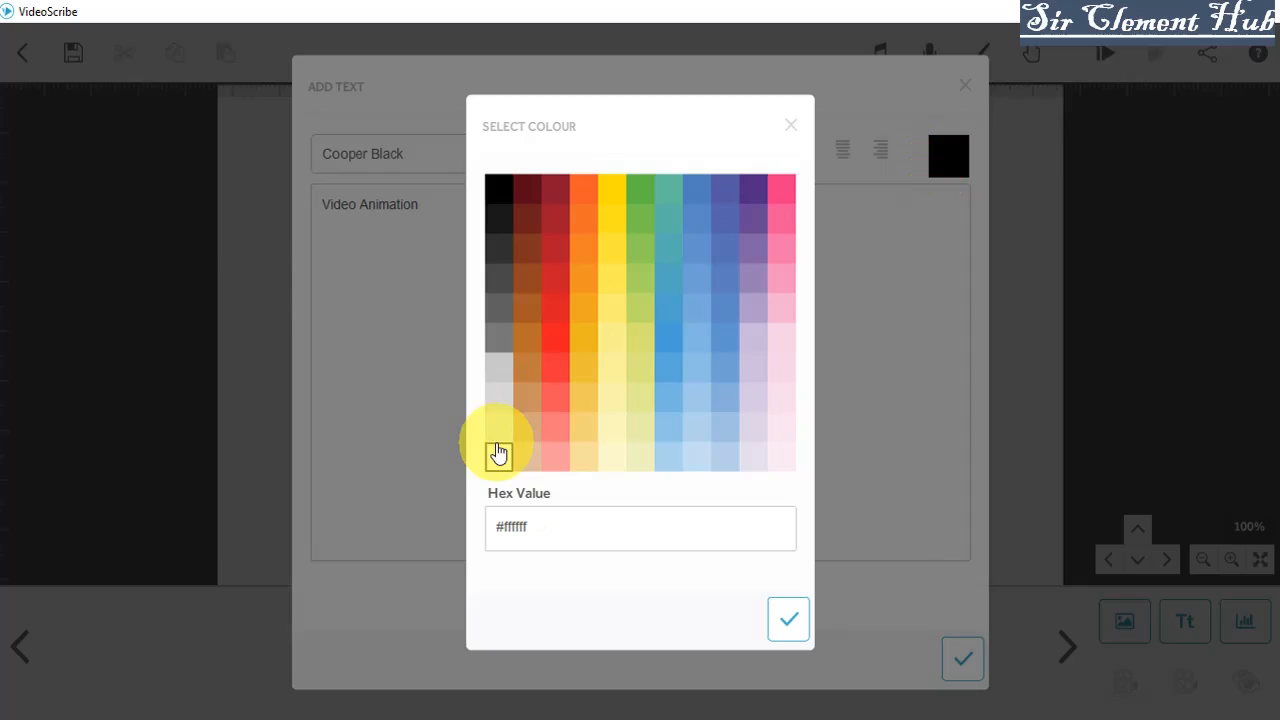
left_click(531, 457)
left_click(697, 249)
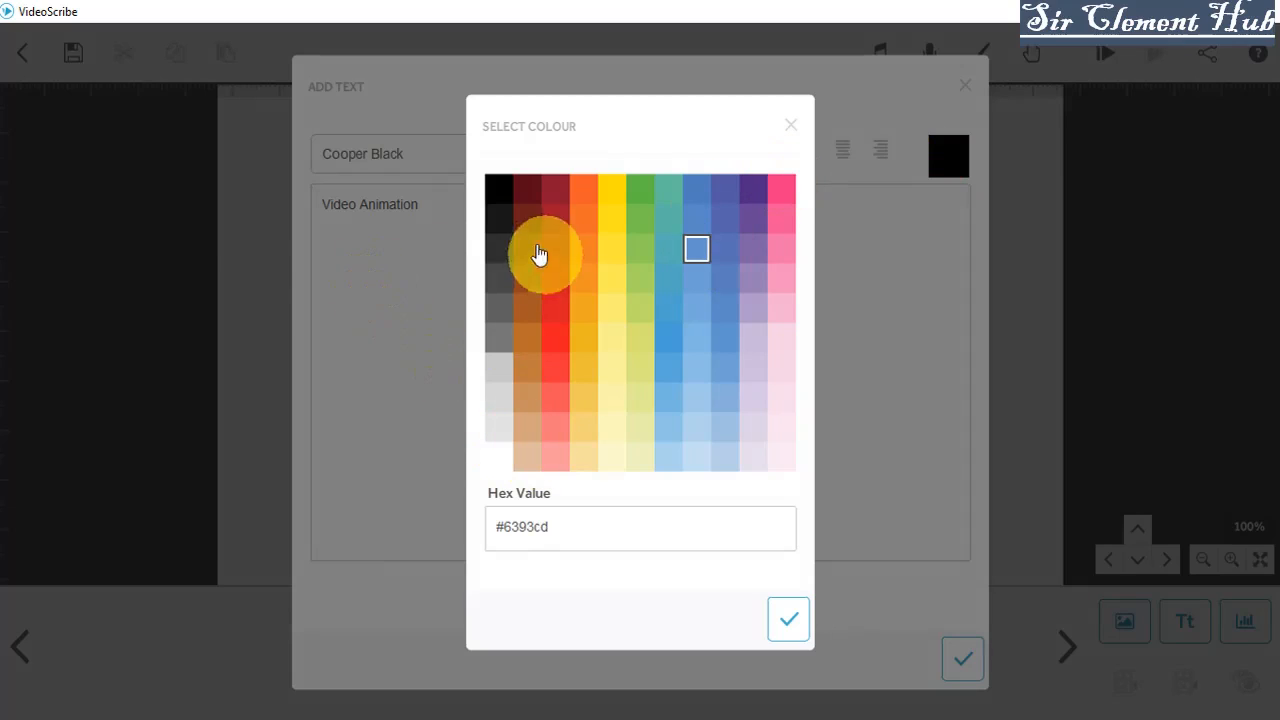
left_click(497, 188)
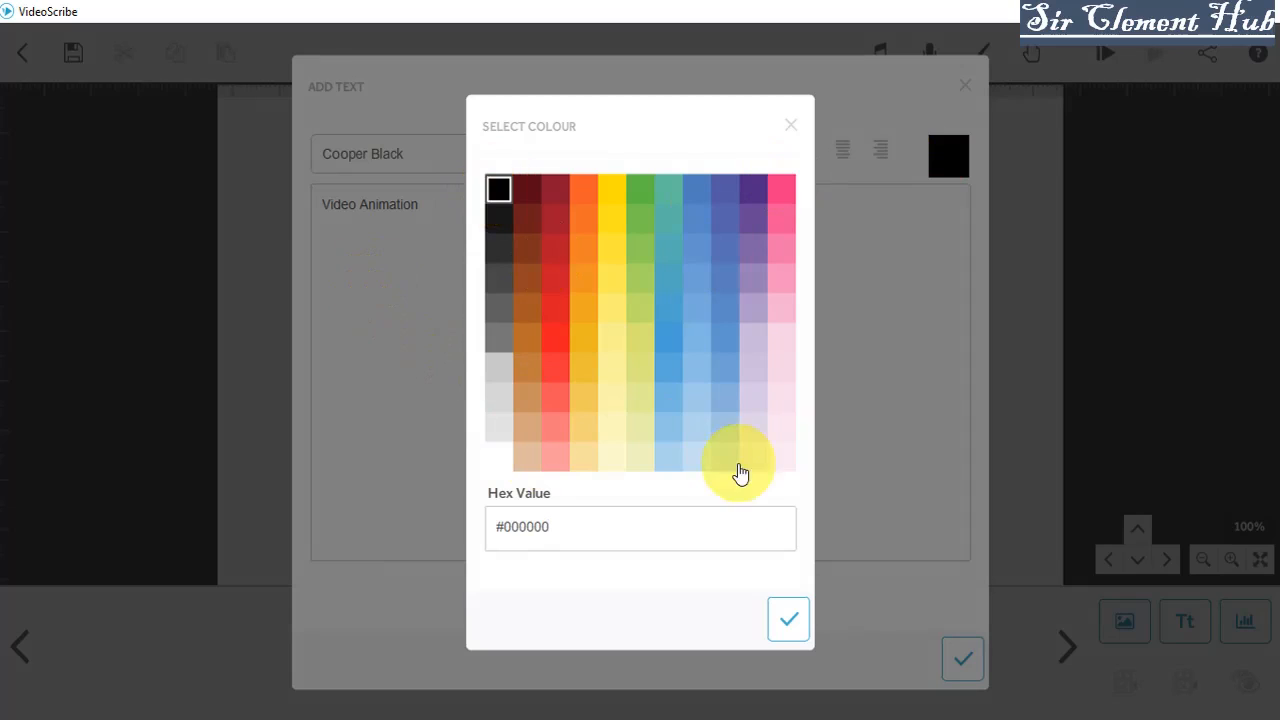
left_click(788, 619)
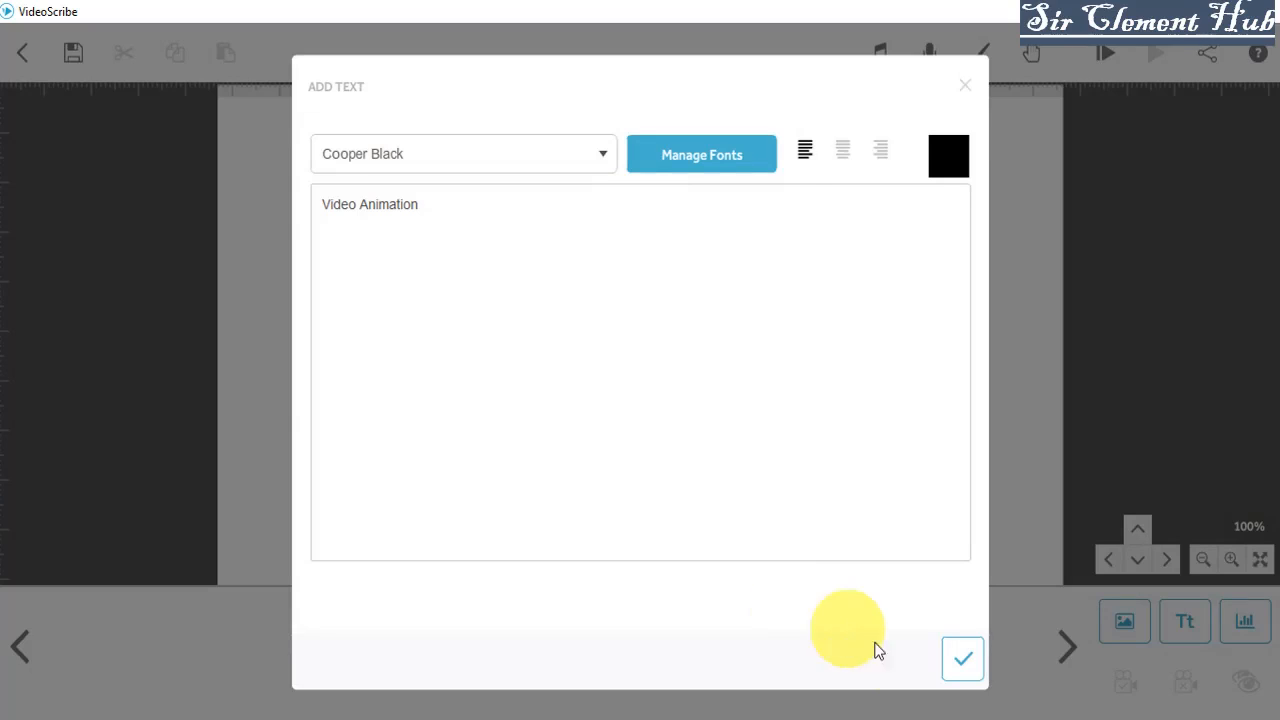
Place the "Video Animation" text on the canvas and enlarge it proportionally
left_click(955, 662)
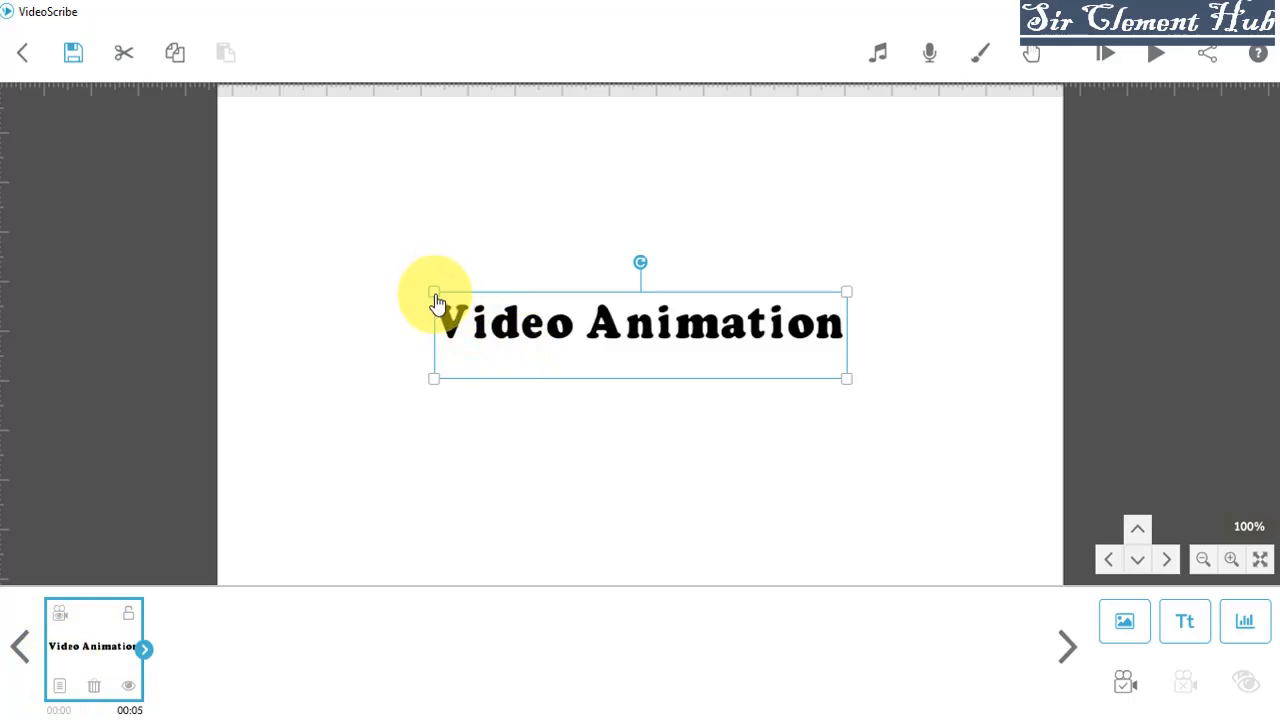
left_click_drag(434, 293, 357, 286)
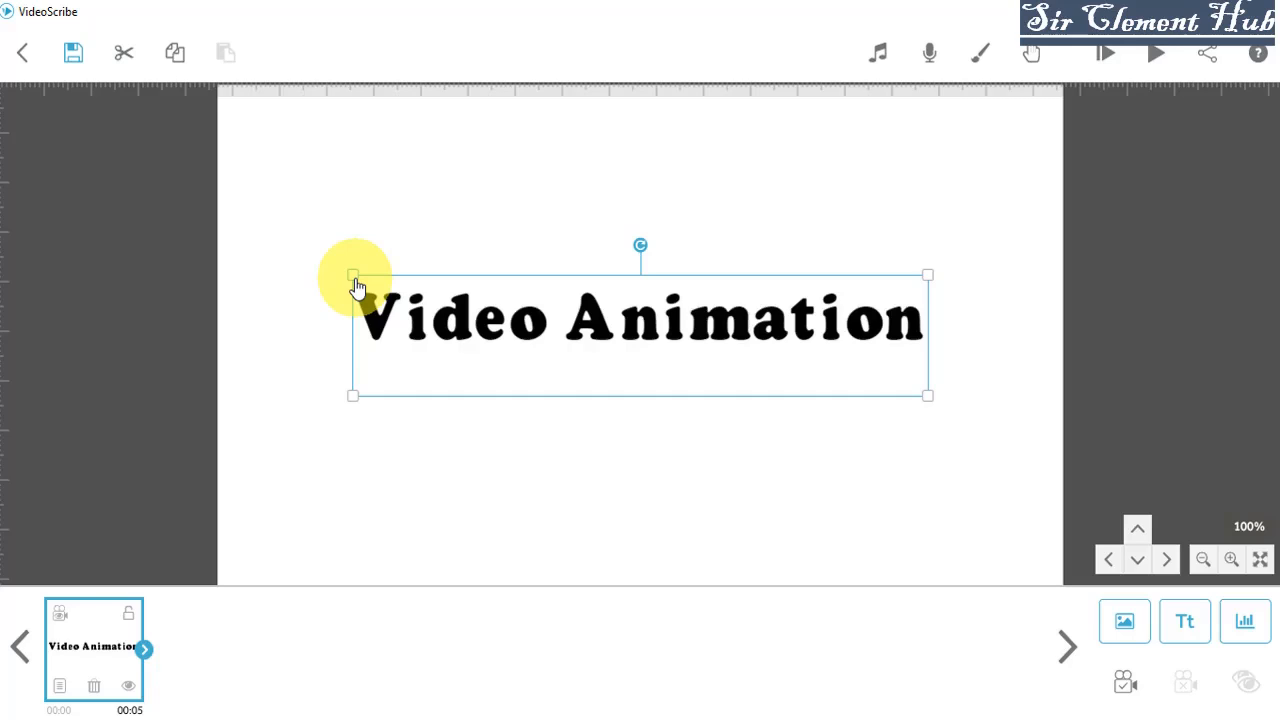
Try shrinking the text and rotating it clockwise and back, and undo these changes to restore its enlarged, level state
mouse_move(355, 285)
left_mouse_down()
mouse_move(330, 243)
mouse_move(383, 349)
mouse_move(370, 275)
mouse_move(350, 248)
mouse_move(363, 317)
mouse_move(346, 260)
mouse_move(357, 297)
left_mouse_up()
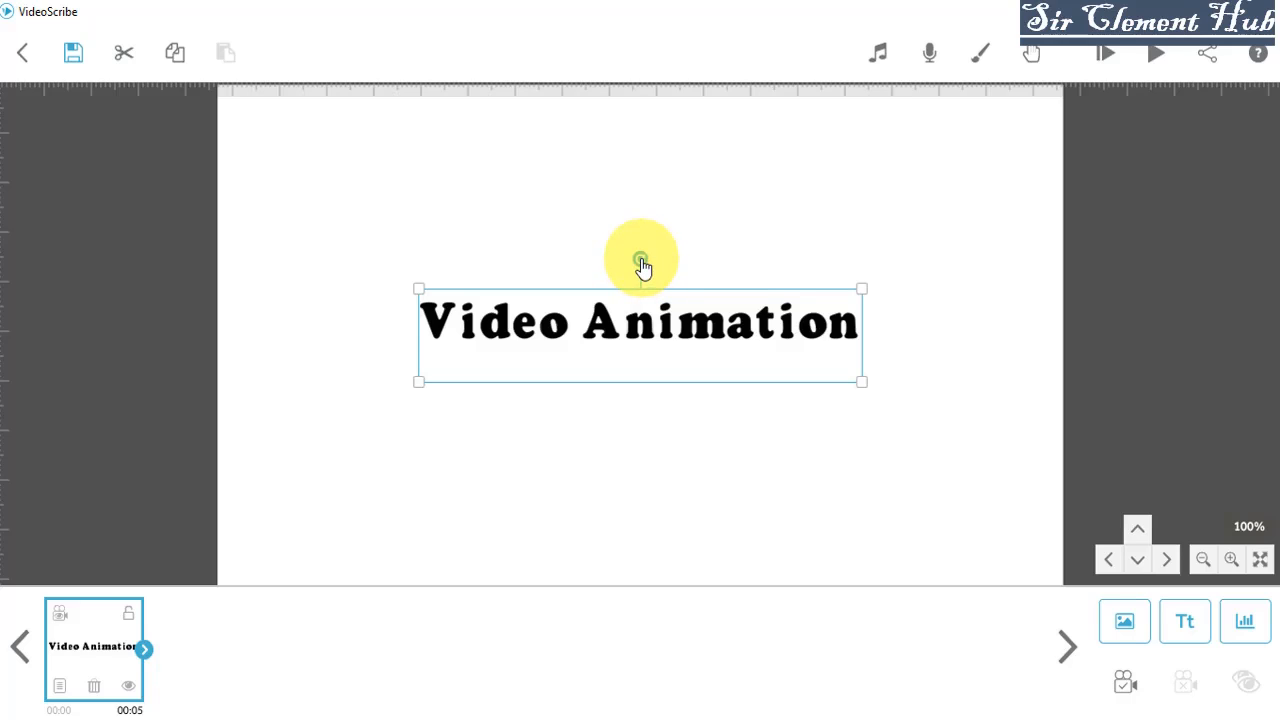
left_click_drag(641, 263, 712, 292)
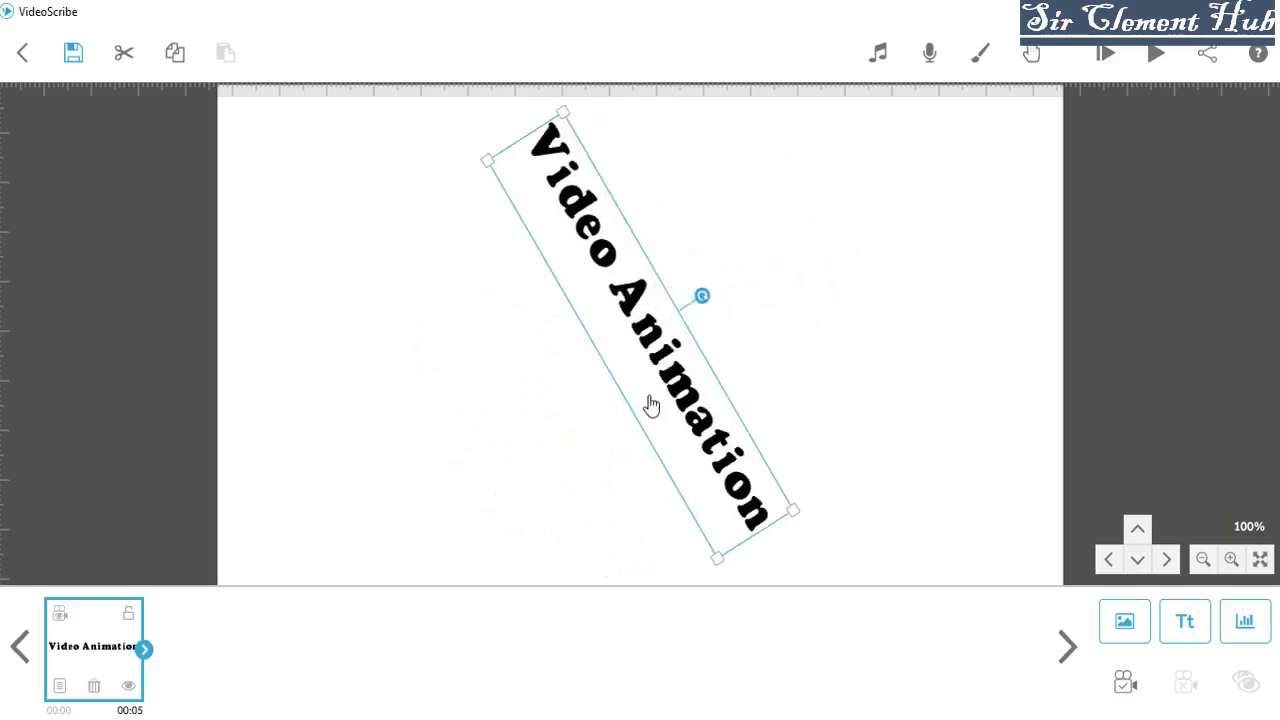
left_click_drag(651, 404, 640, 258)
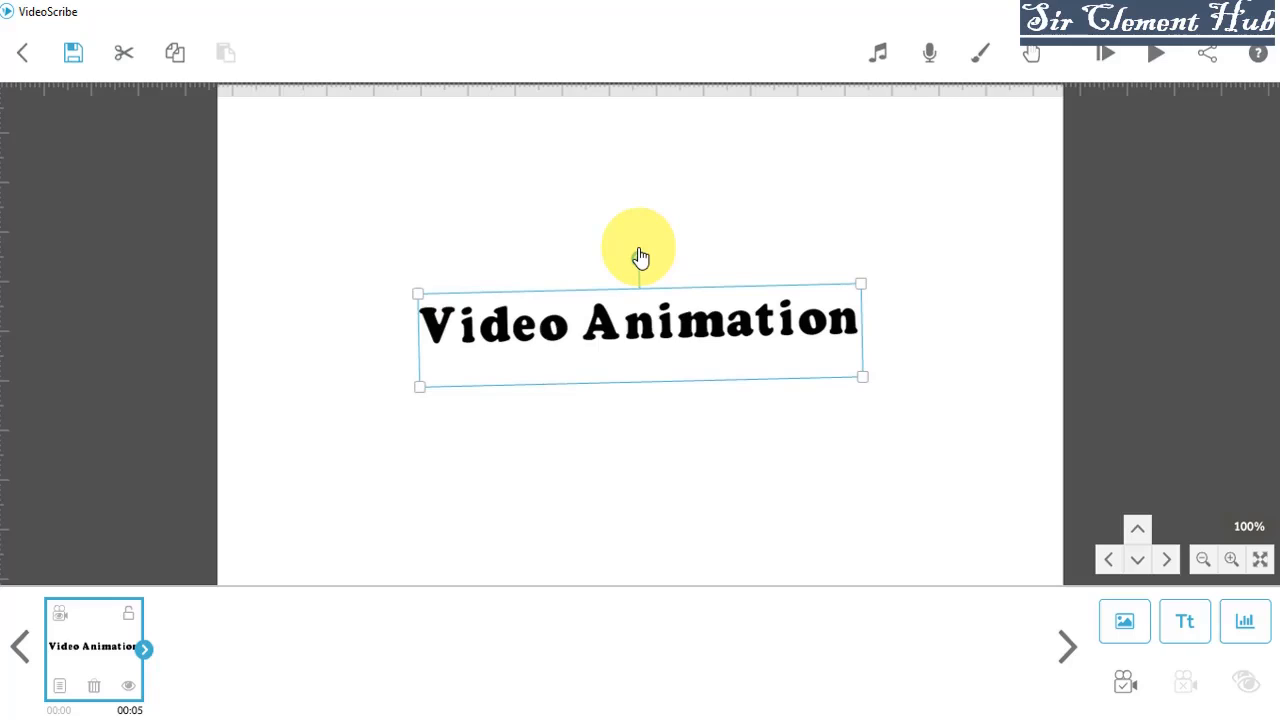
key("ctrl+z")
key("ctrl+z")
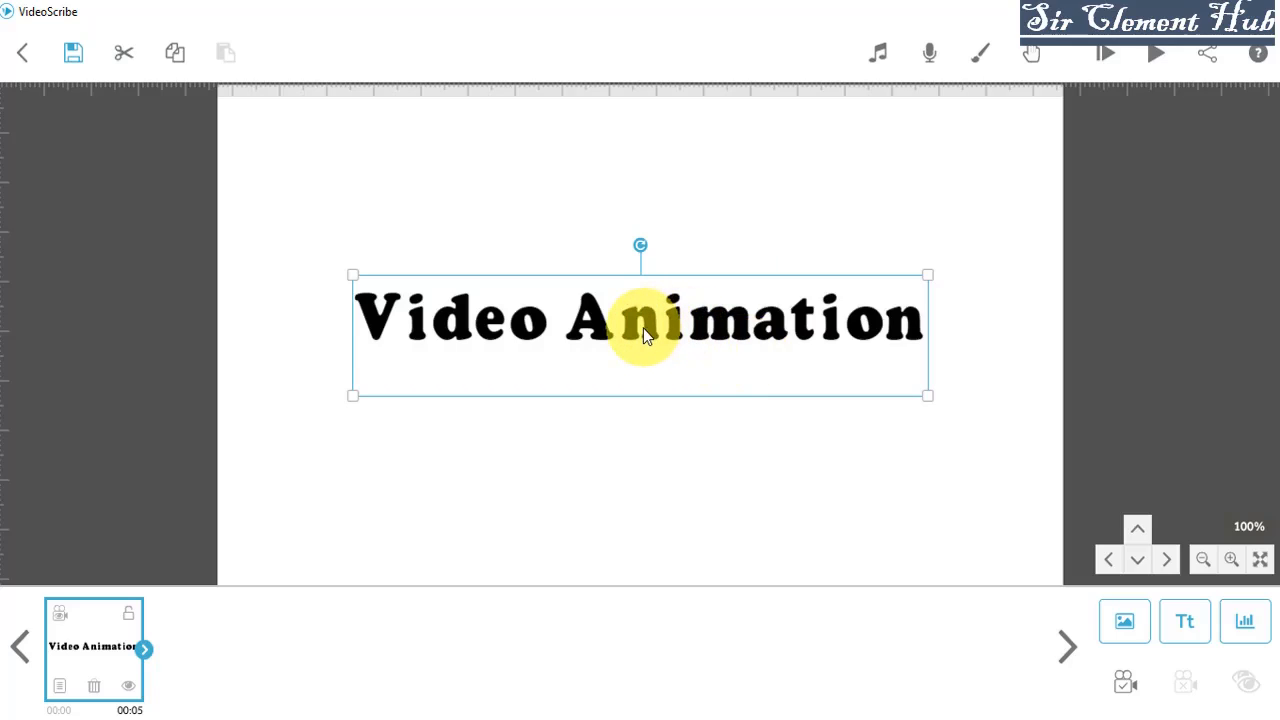
Move the "Video Animation" text slightly down and to the right on the canvas, and lock its element
left_click_drag(643, 335, 663, 352)
left_click(70, 650)
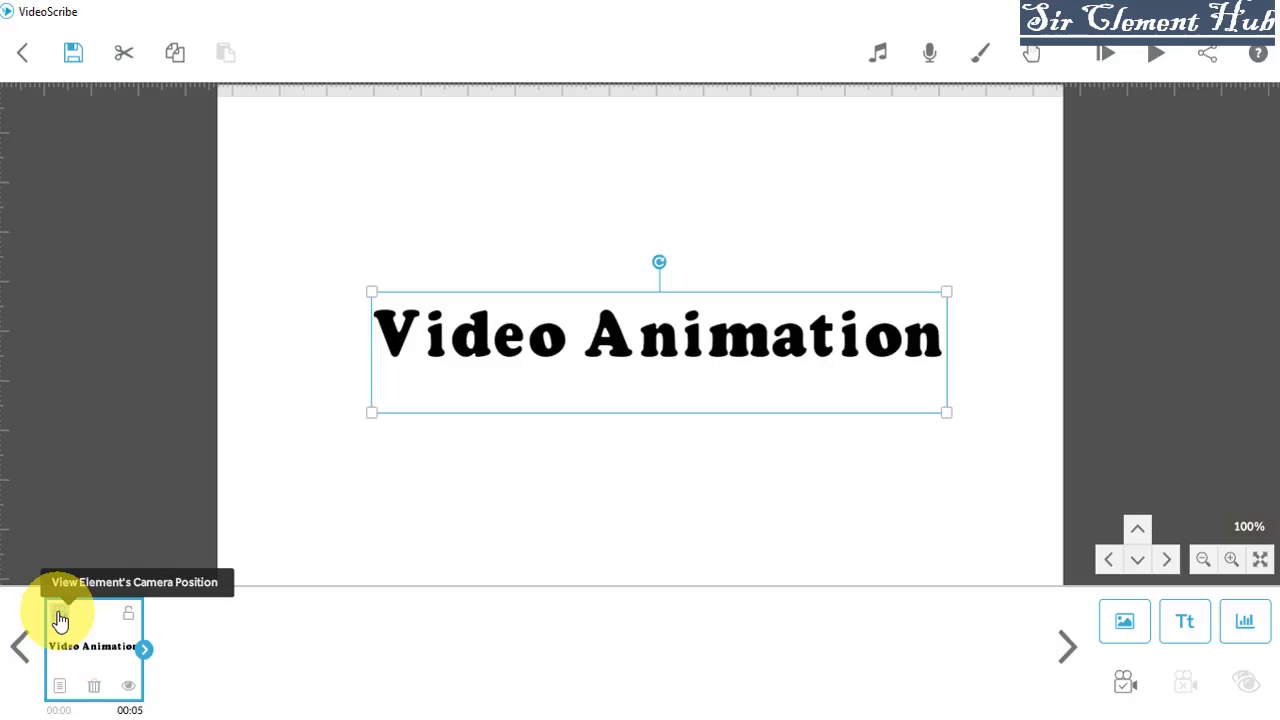
left_click(129, 620)
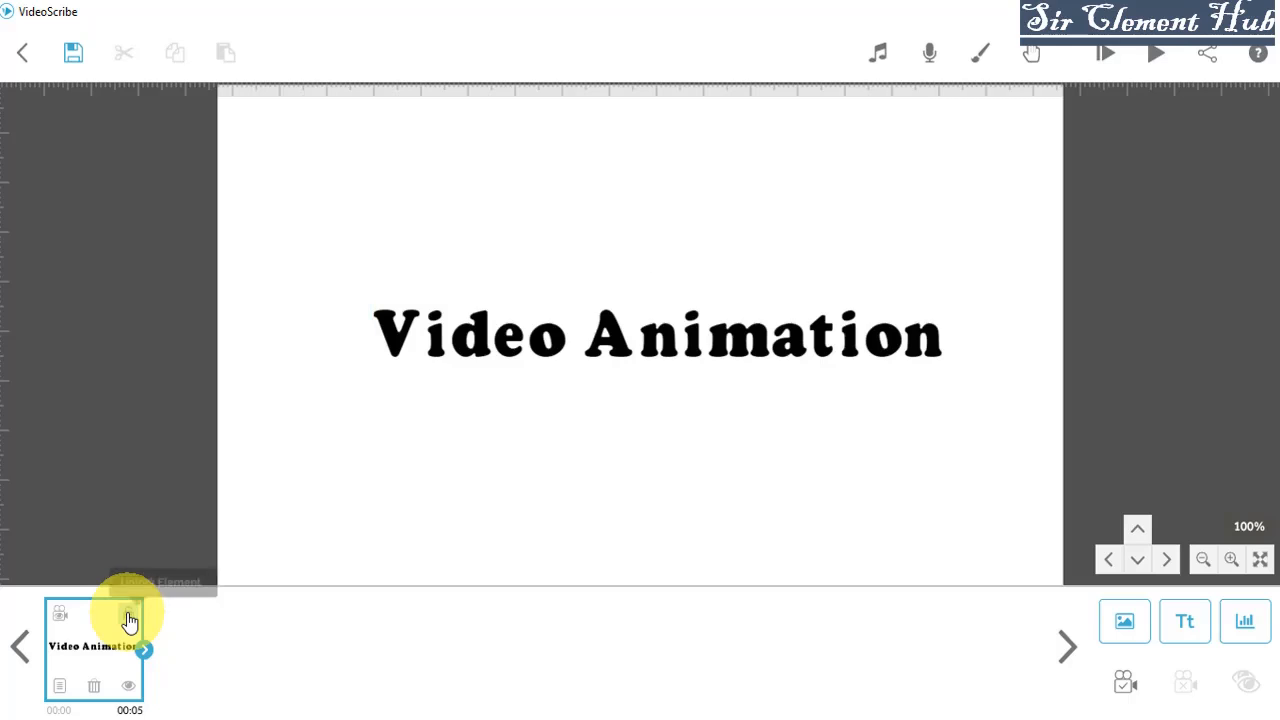
Test selecting the locked text on the canvas, and unlock its element
left_click(525, 361)
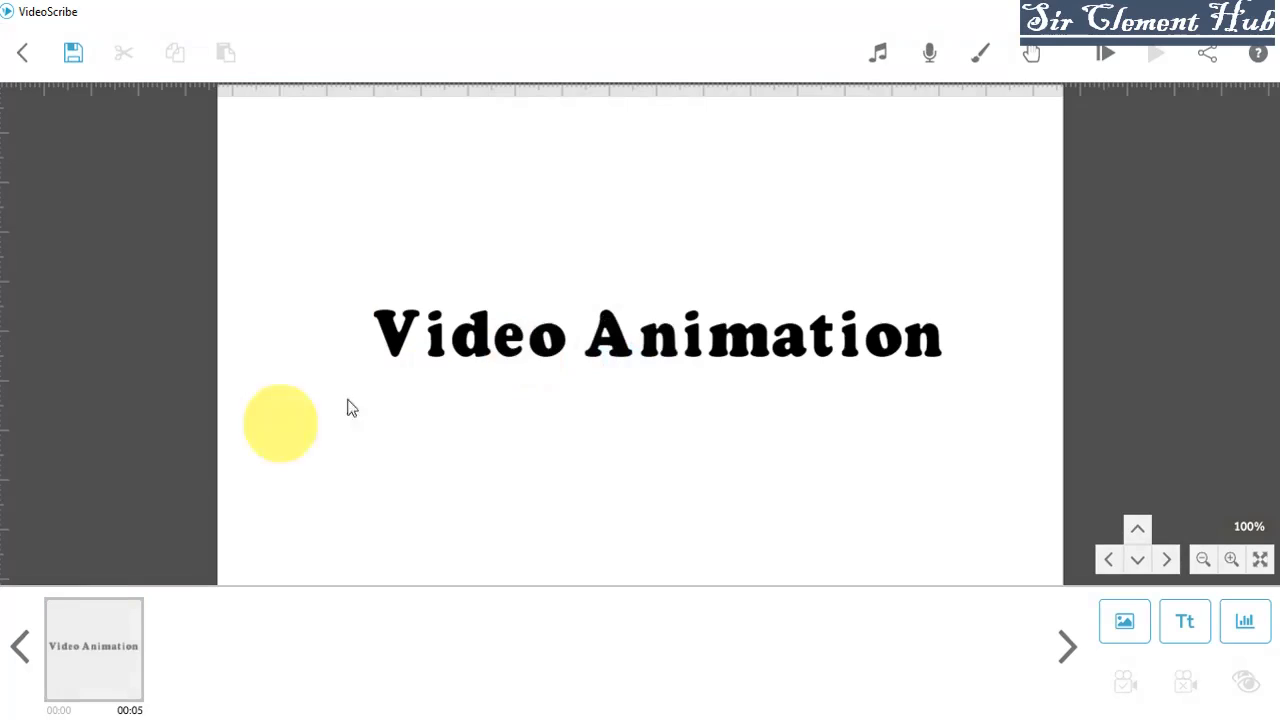
left_click(95, 632)
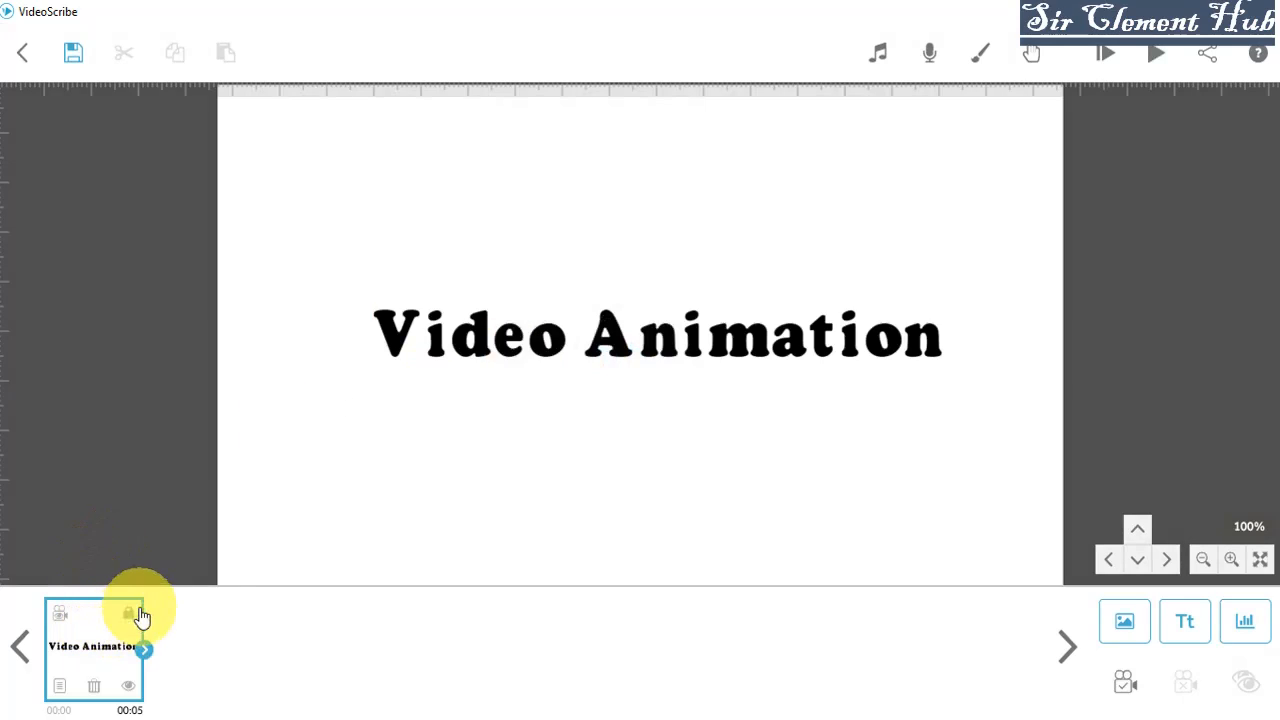
left_click(129, 615)
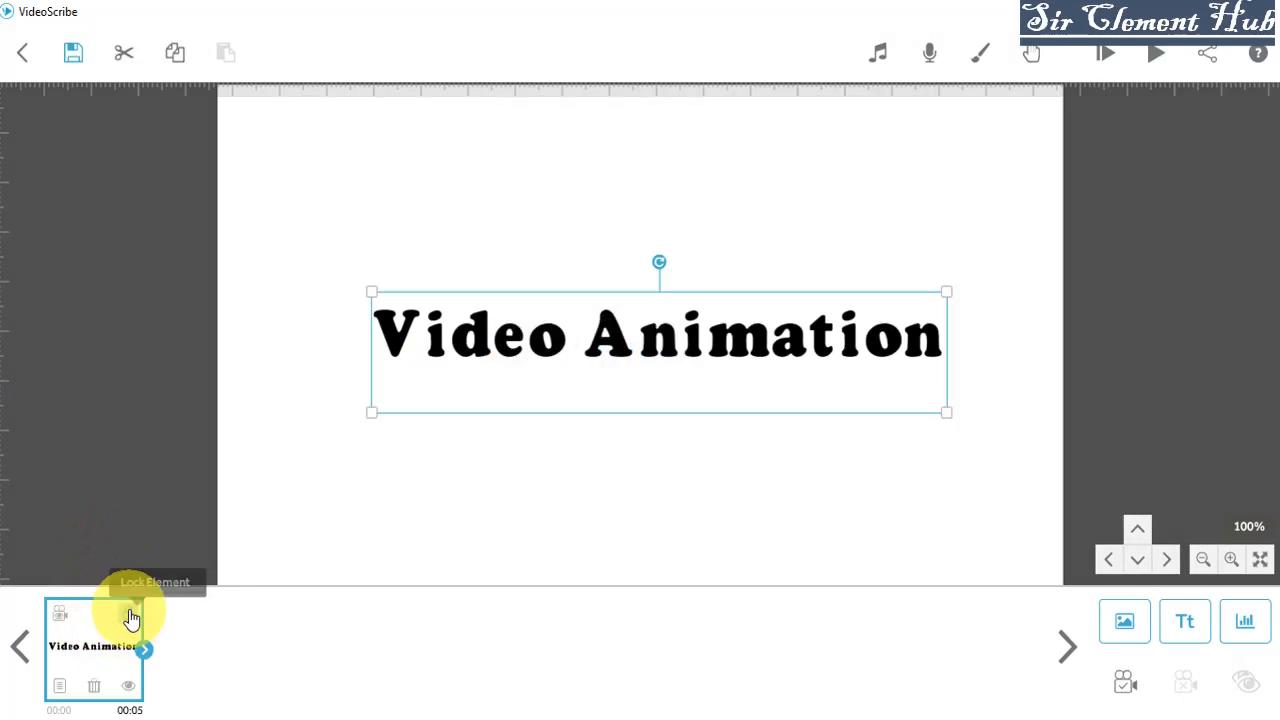
Inspect the drawing options in the text element's properties and close them without changes
left_click(57, 690)
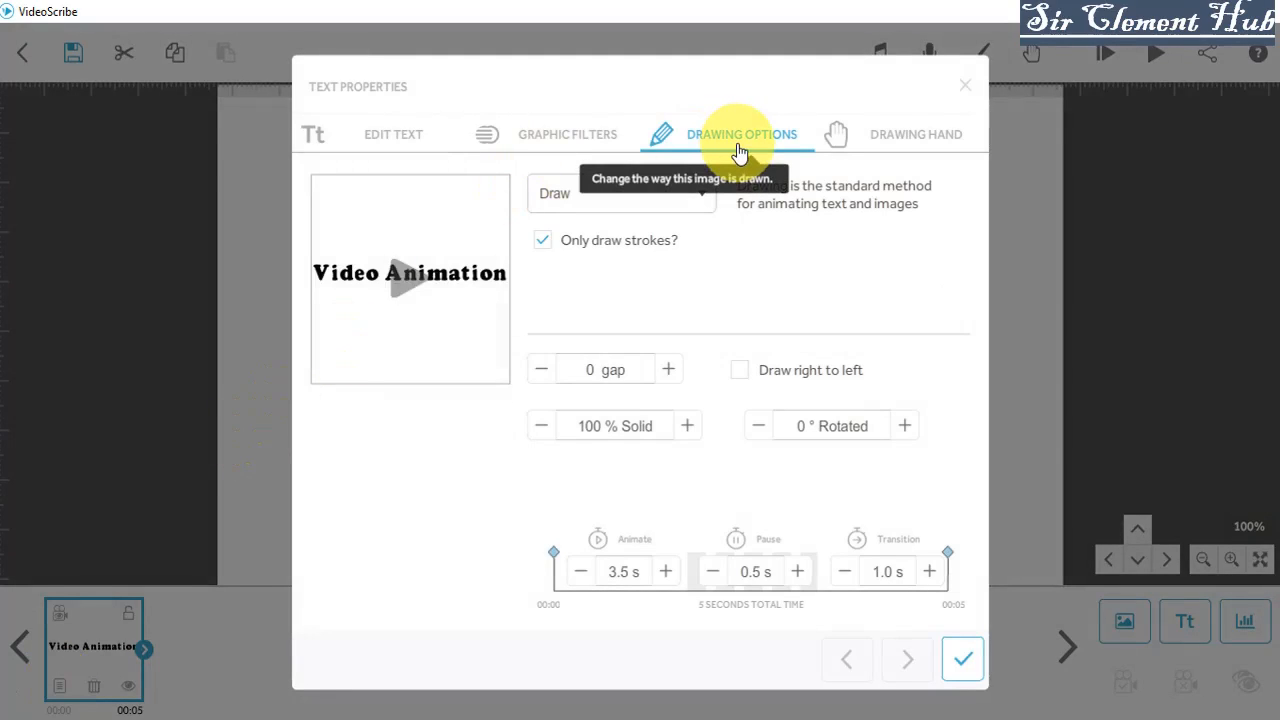
left_click(962, 88)
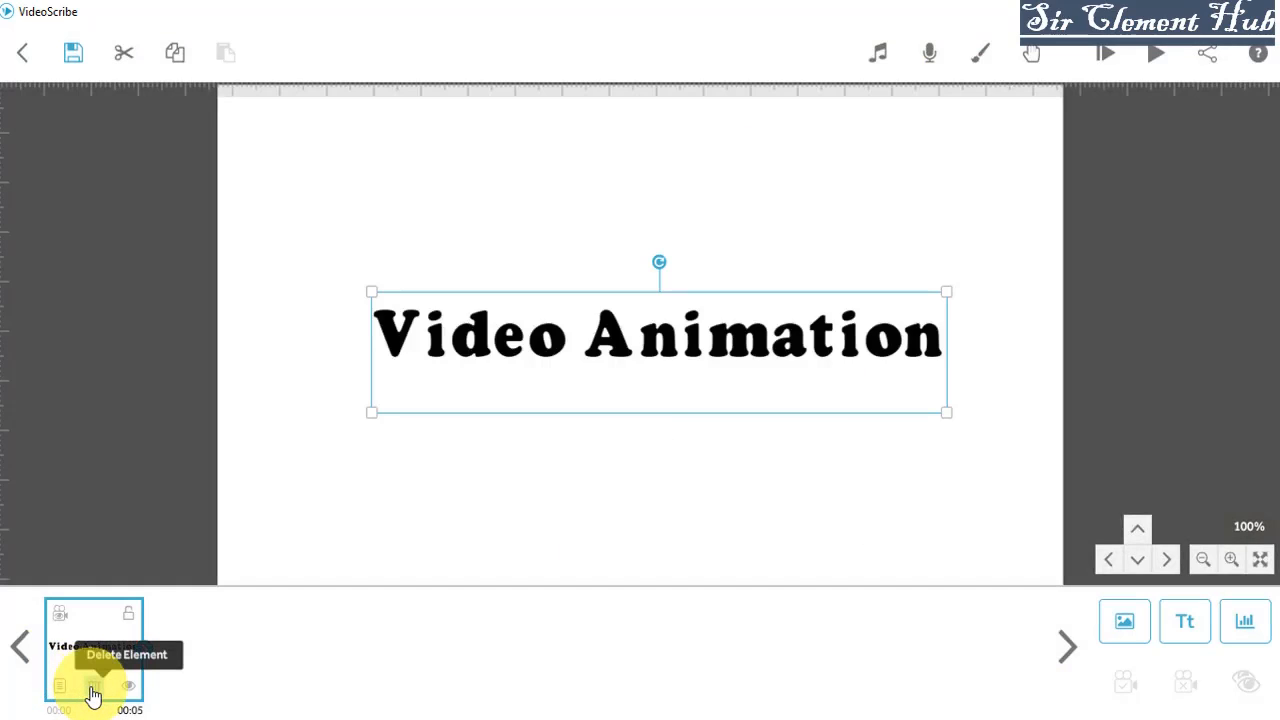
Delete the "Video Animation" element from the scribe and start a new text element
left_click(93, 688)
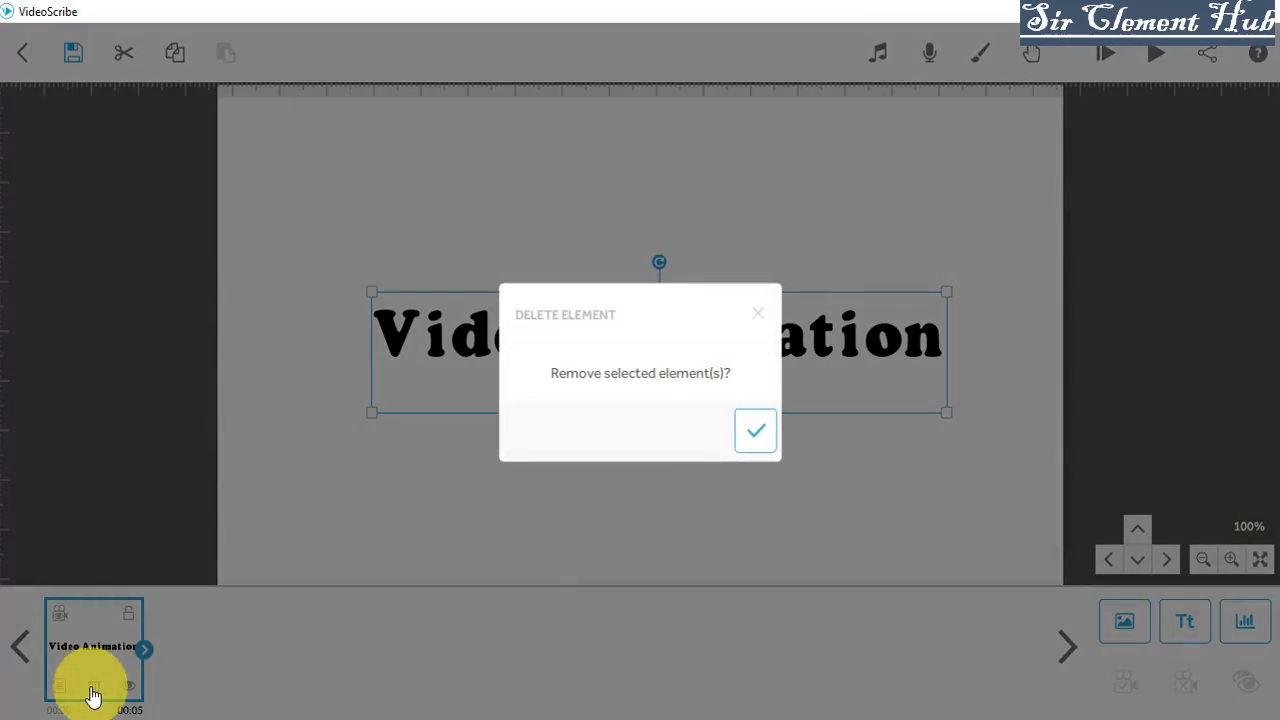
left_click(756, 436)
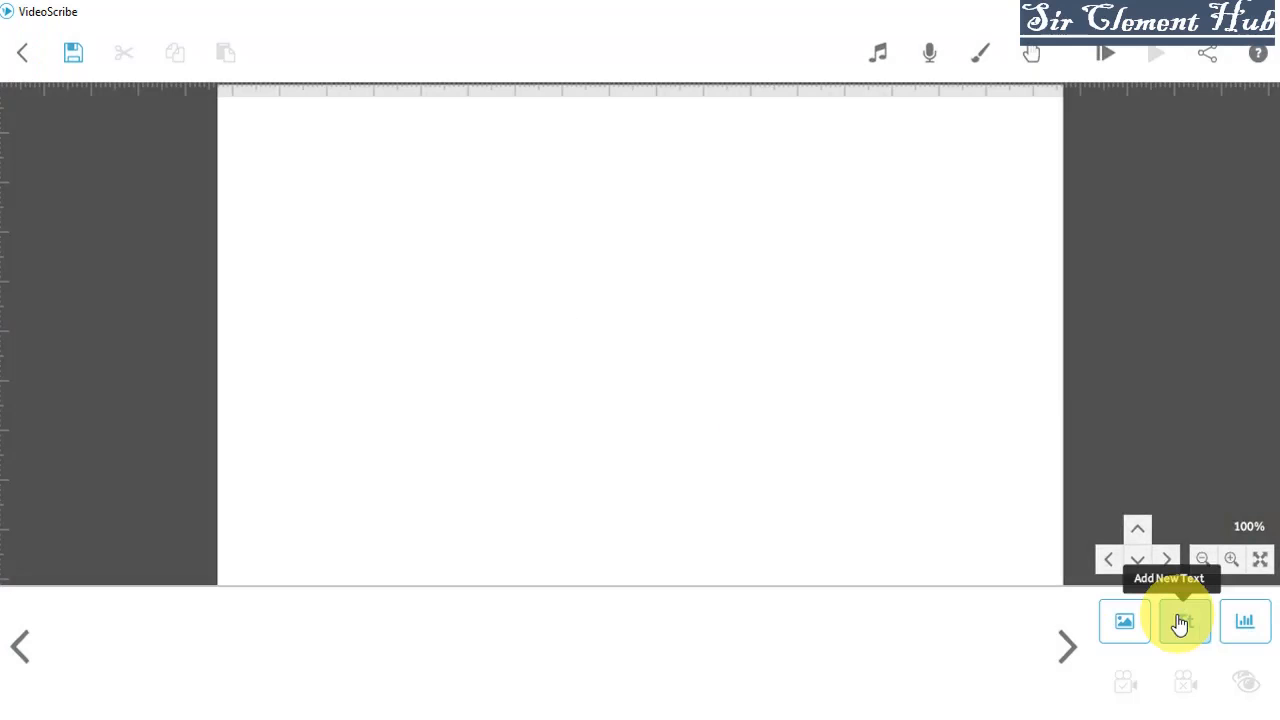
left_click(1180, 623)
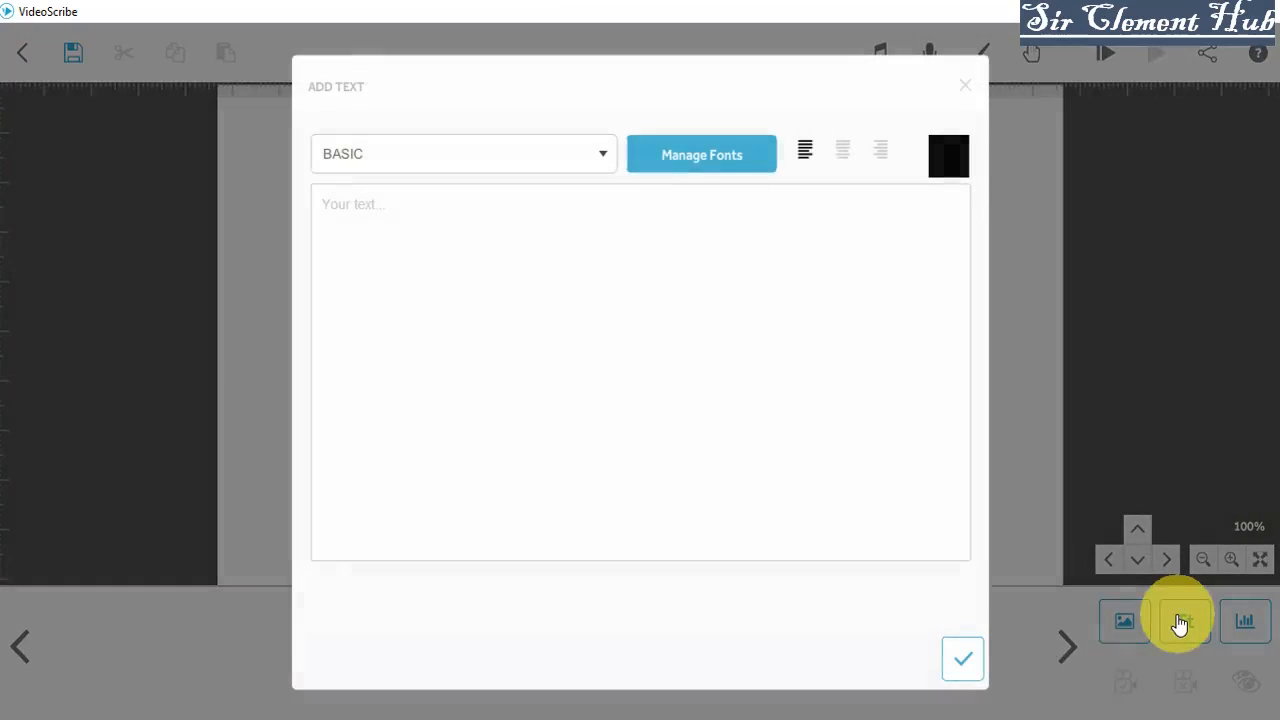
Add the text "Video Animation" to the scribe in the Cooper Black font
left_click(388, 205)
type("V")
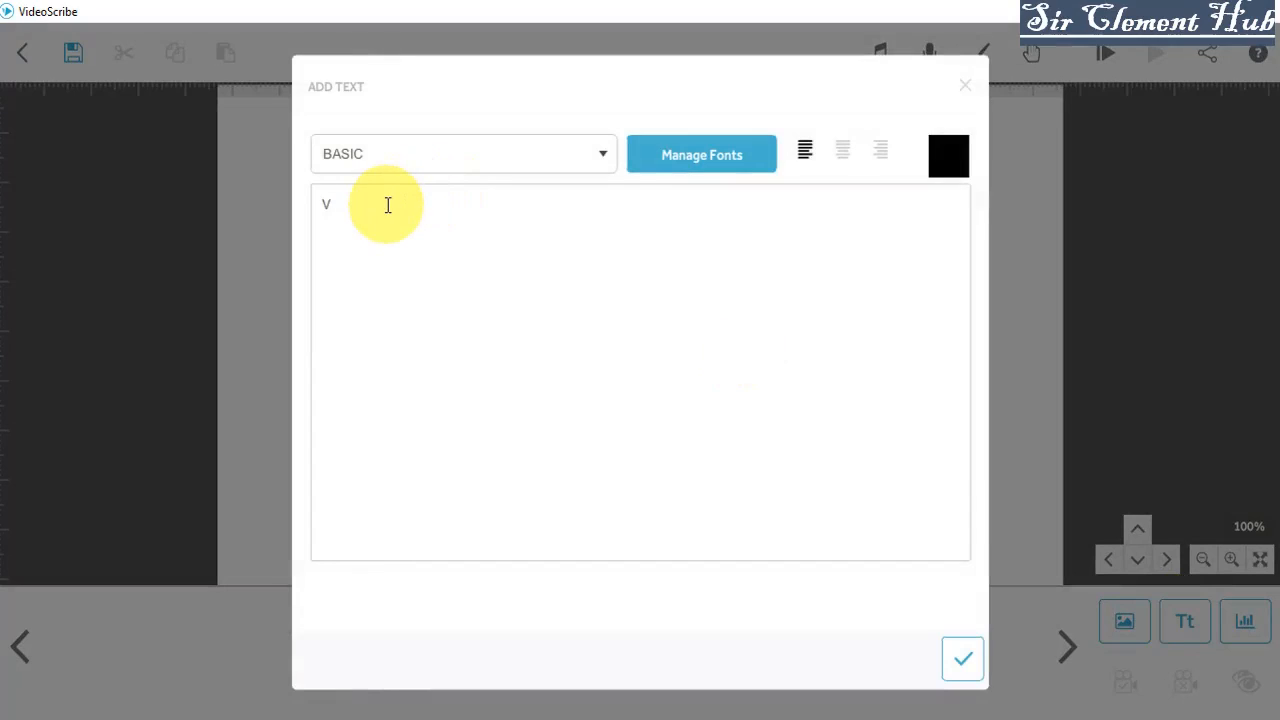
type("ideo Animation")
left_click(596, 168)
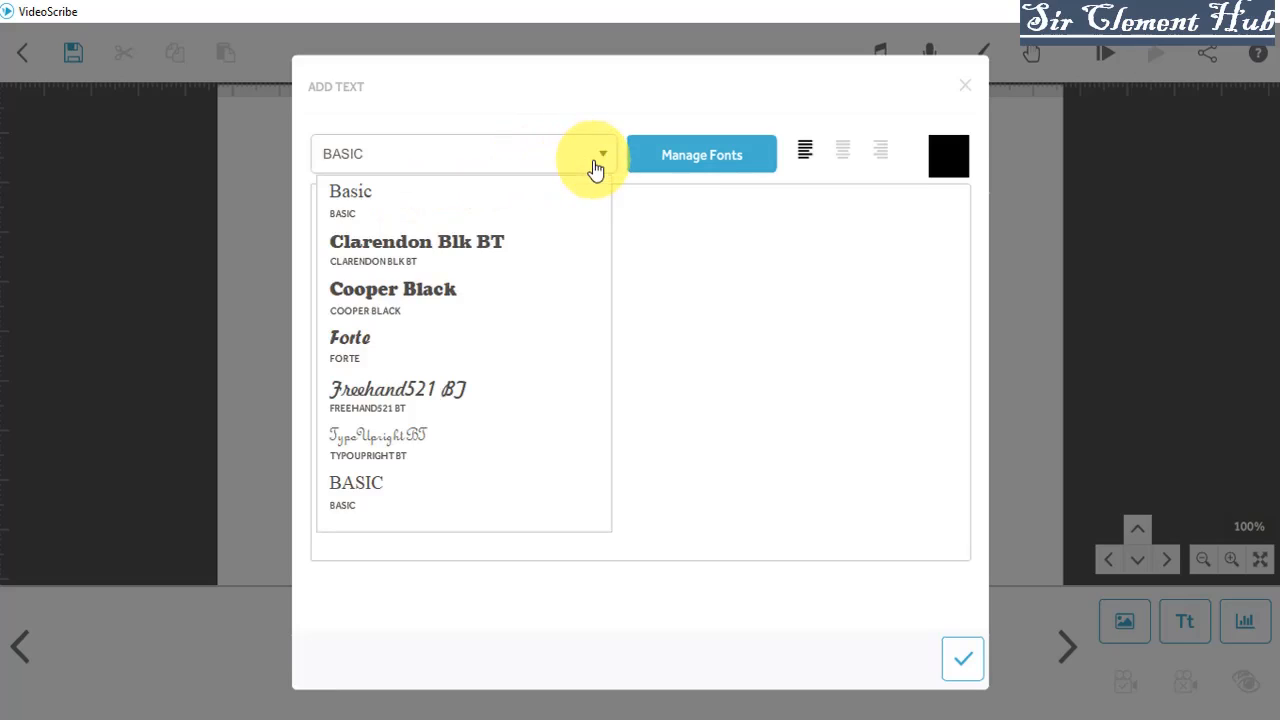
left_click(398, 293)
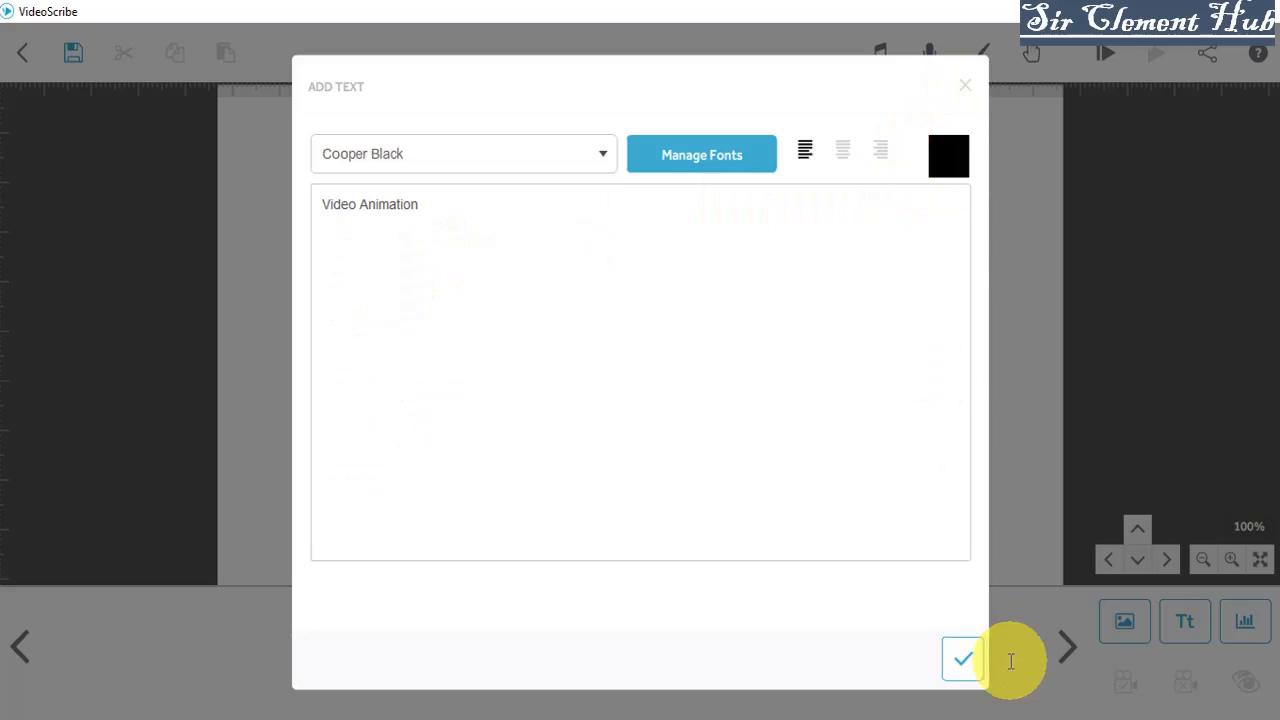
left_click(962, 660)
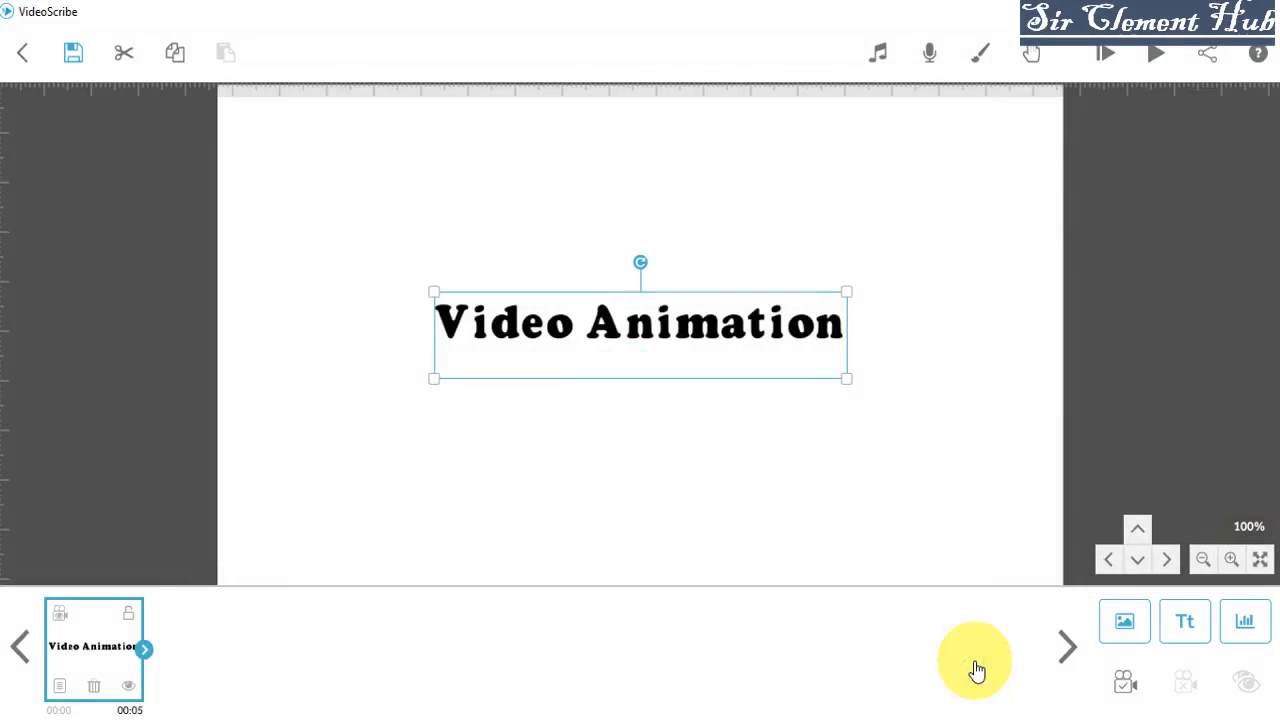
Test the visibility of the "Video Animation" element by hiding it and showing it again
left_click(128, 690)
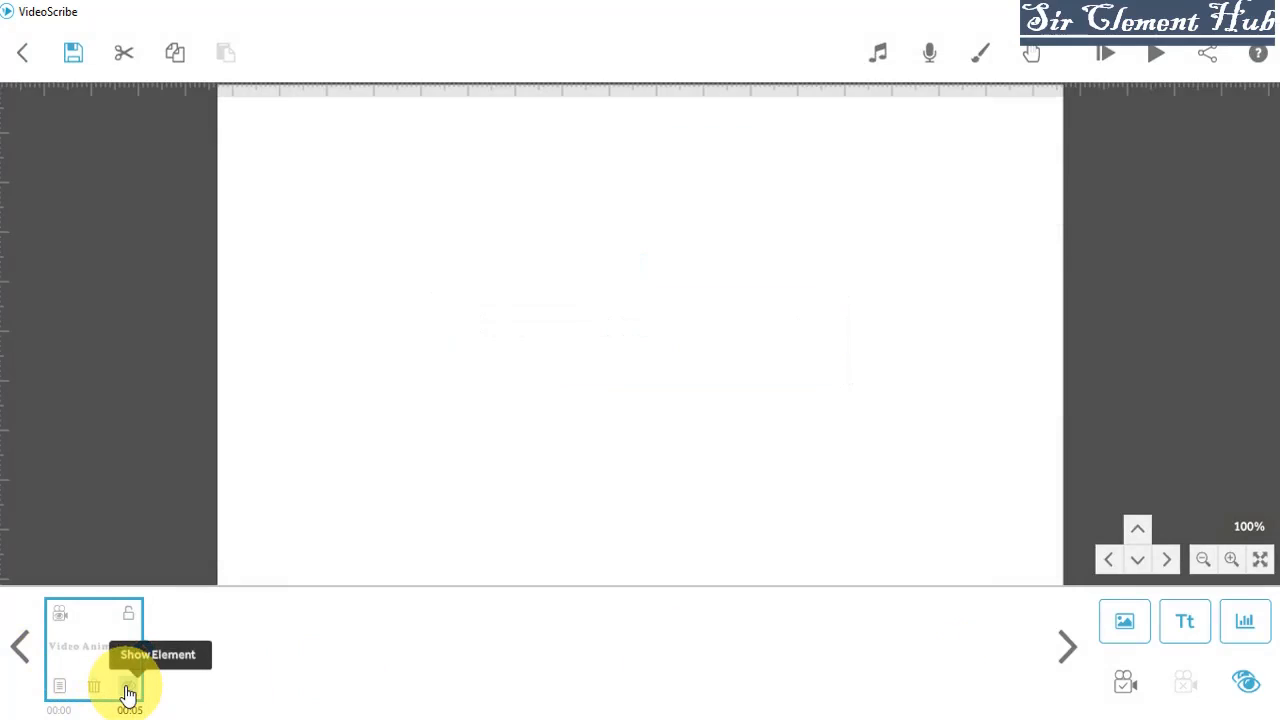
left_click(128, 690)
left_click(128, 690)
left_click(128, 690)
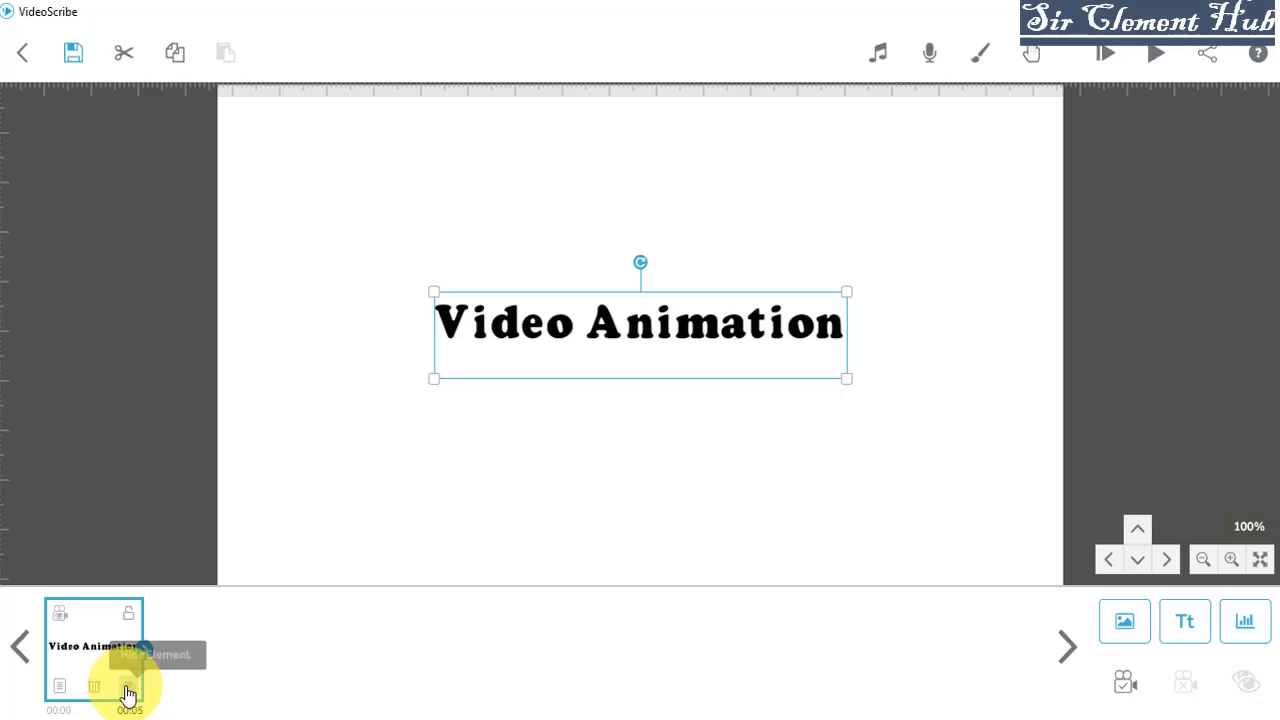
left_click(128, 690)
left_click(128, 690)
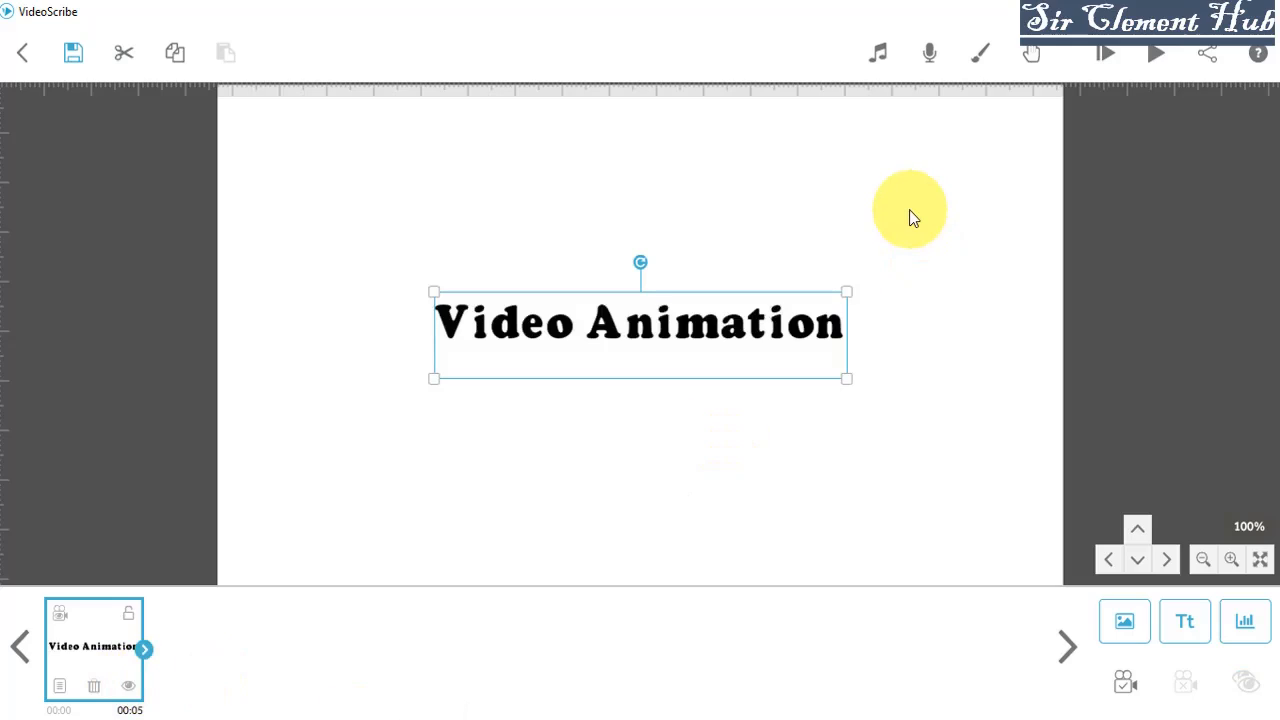
Preview the scribe from the start
left_click(1100, 54)
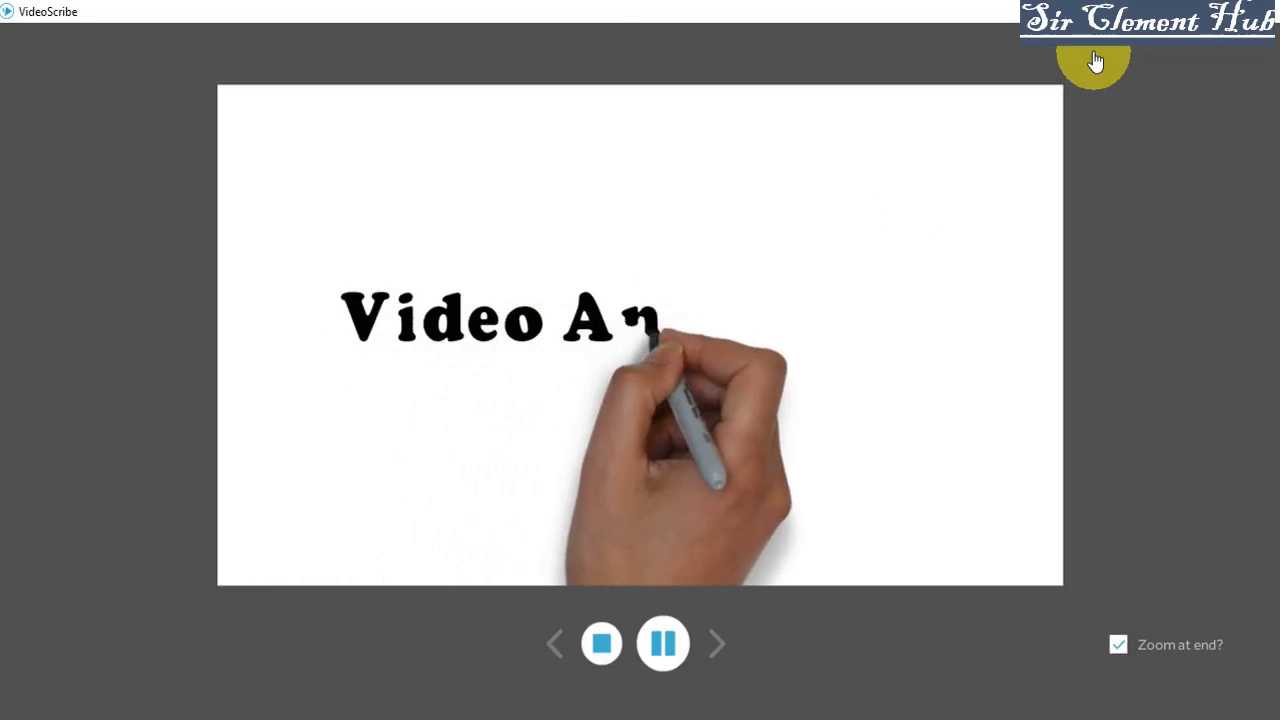
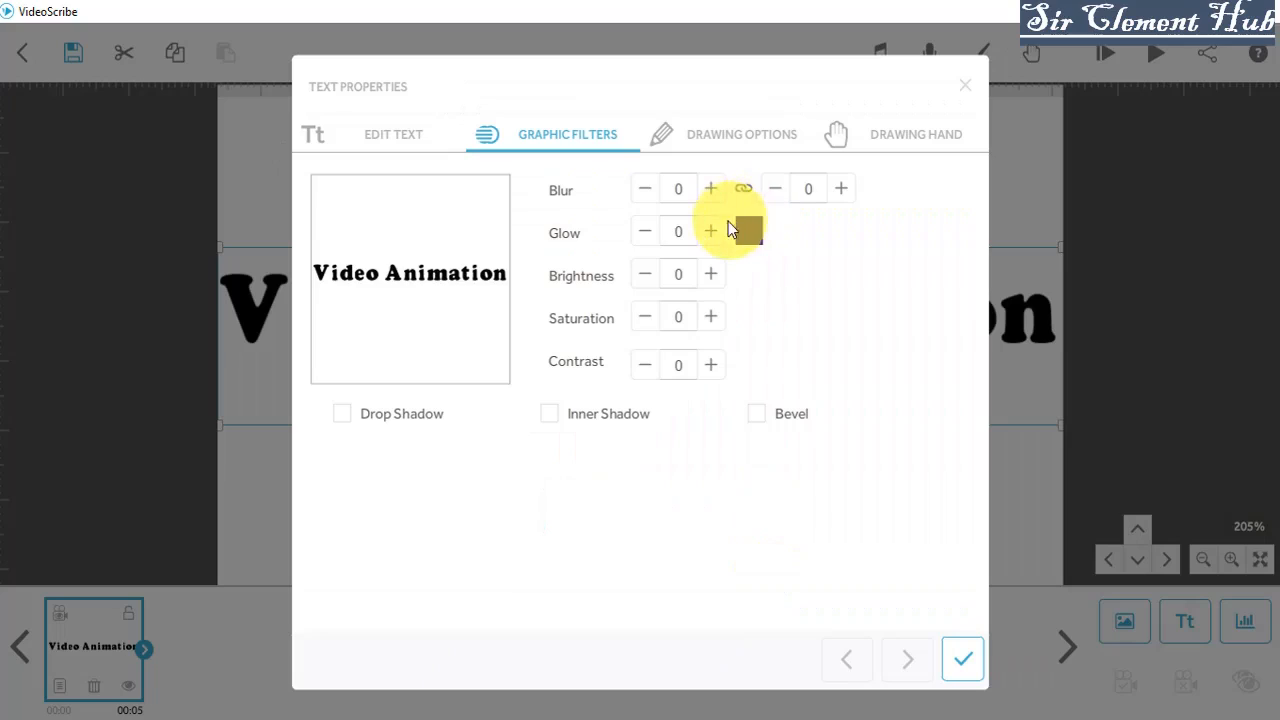
Set the glow of the "Video Animation" text to 29 in its graphic filters
left_click(712, 231)
left_click(712, 231)
left_click(712, 231)
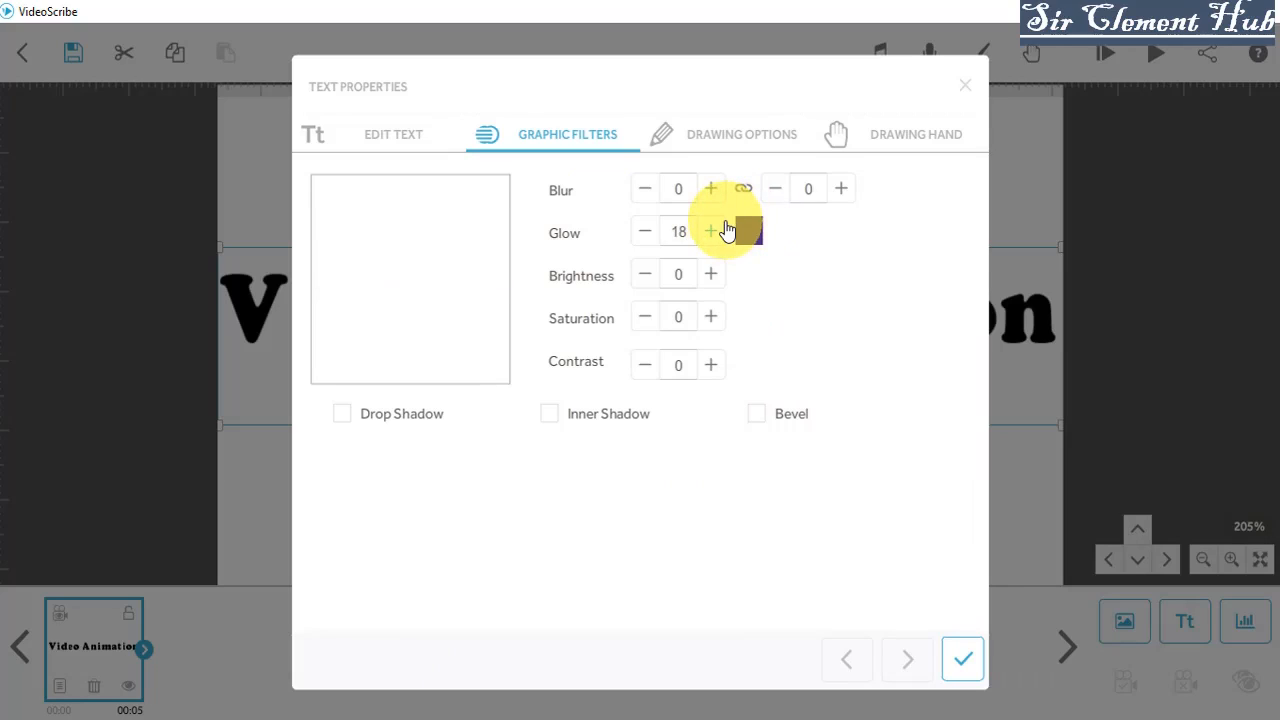
left_click(716, 231)
left_click(716, 231)
left_click(716, 231)
left_click(716, 231)
left_click(716, 231)
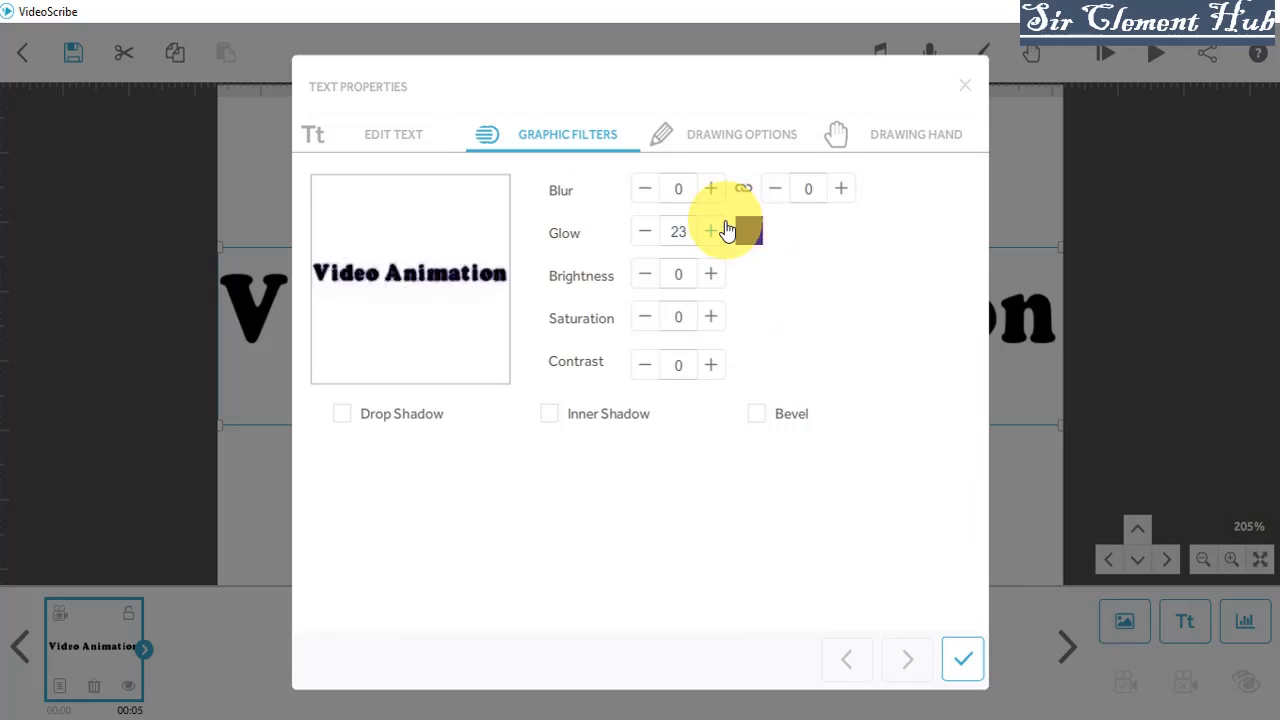
left_click(722, 231)
left_click(722, 231)
left_click(722, 231)
left_click(722, 231)
left_click(722, 231)
left_click(722, 231)
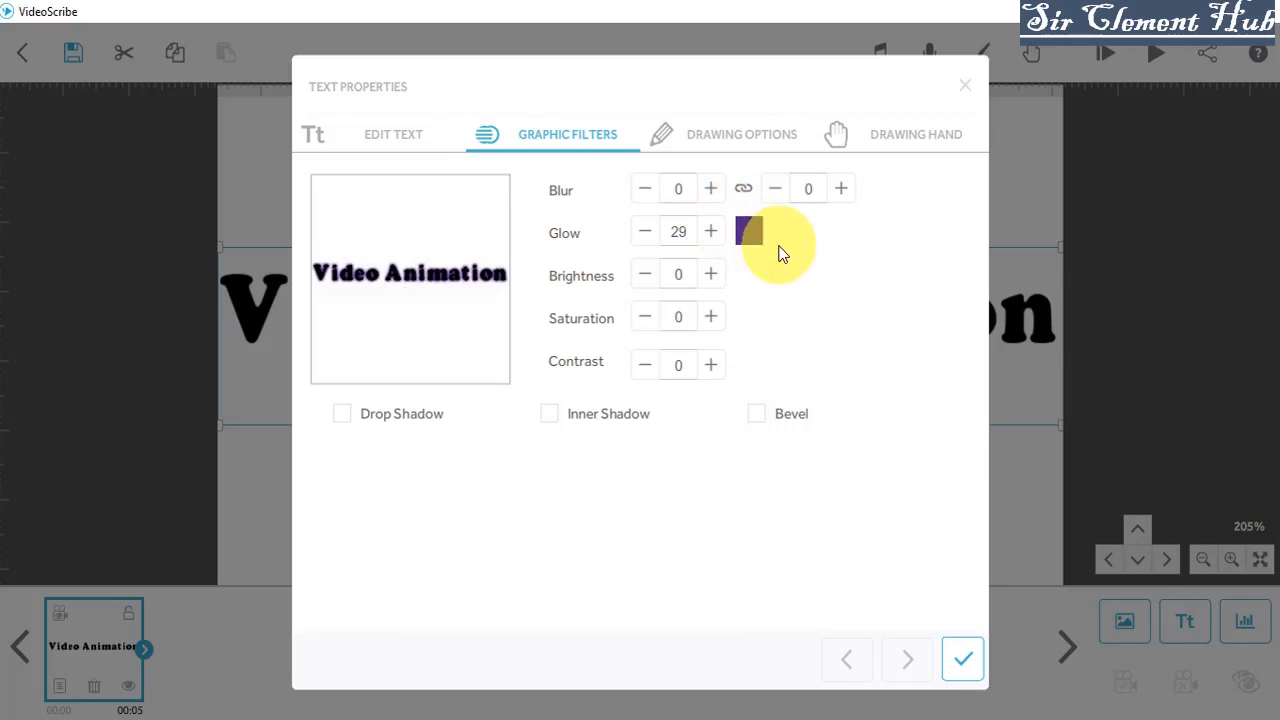
Try the inner shadow, drop shadow and bevel filters on the text, and switch them all off again
left_click(550, 415)
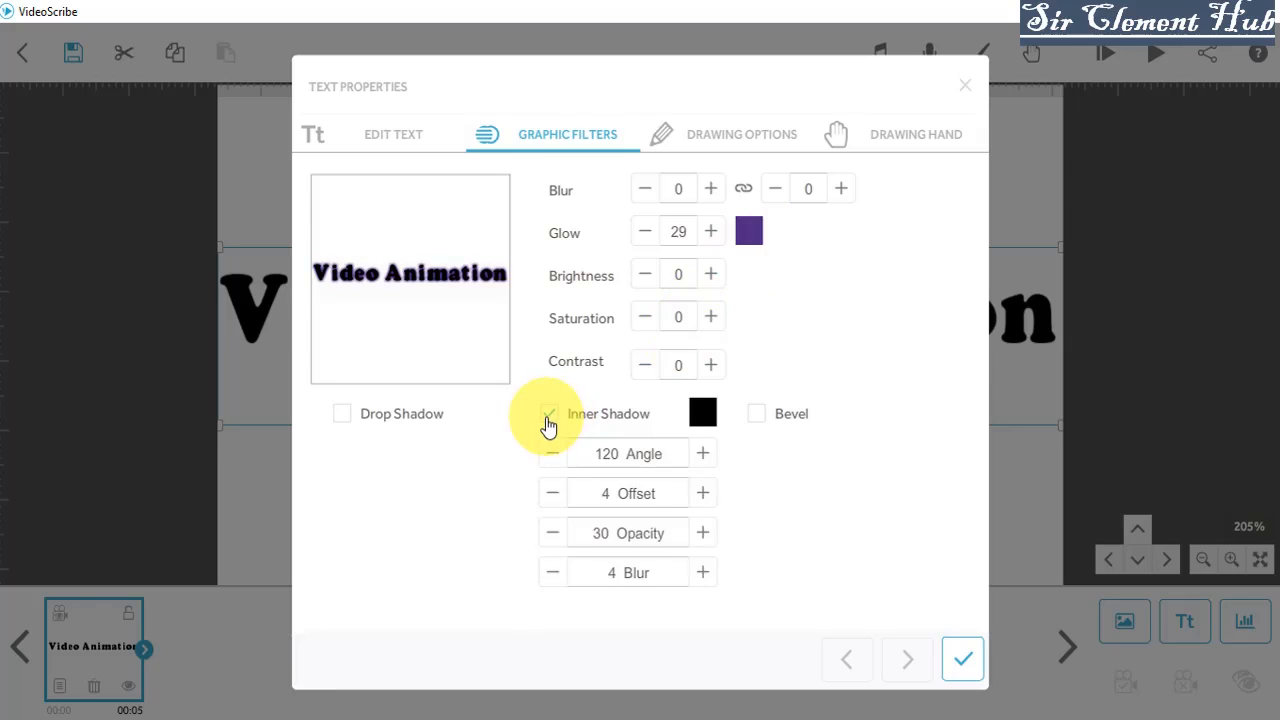
left_click(344, 414)
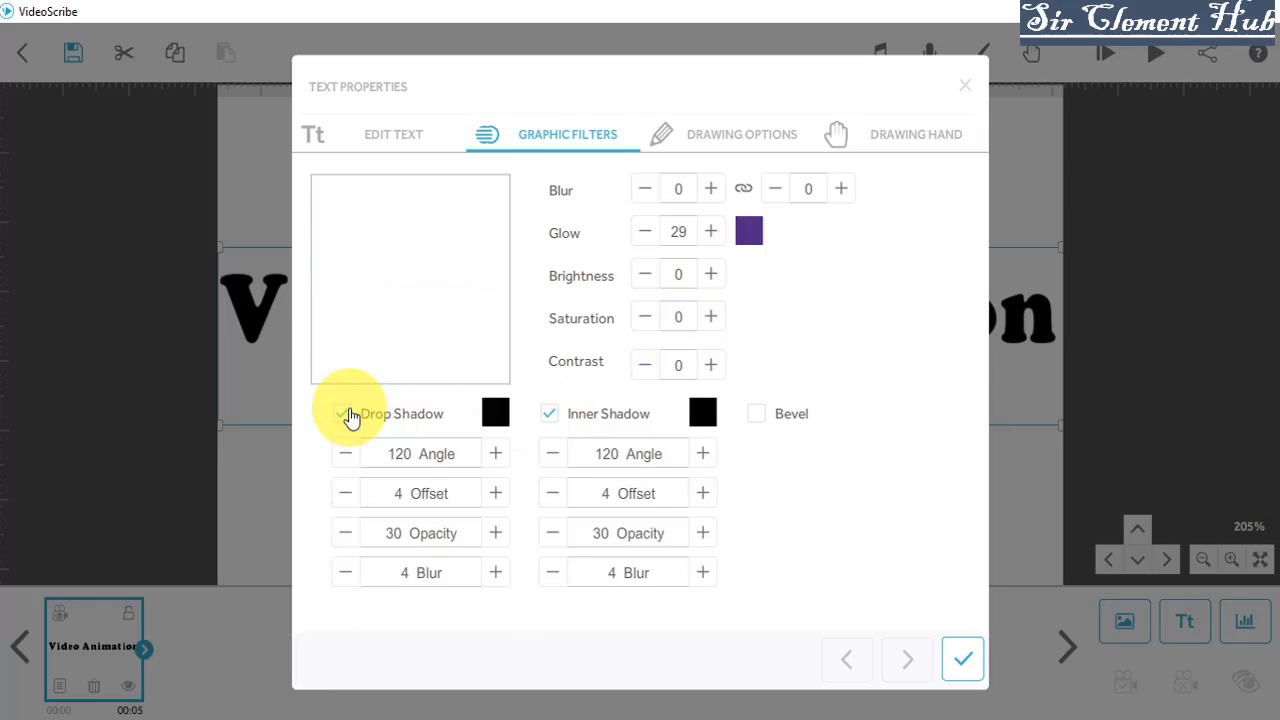
left_click(346, 415)
left_click(549, 415)
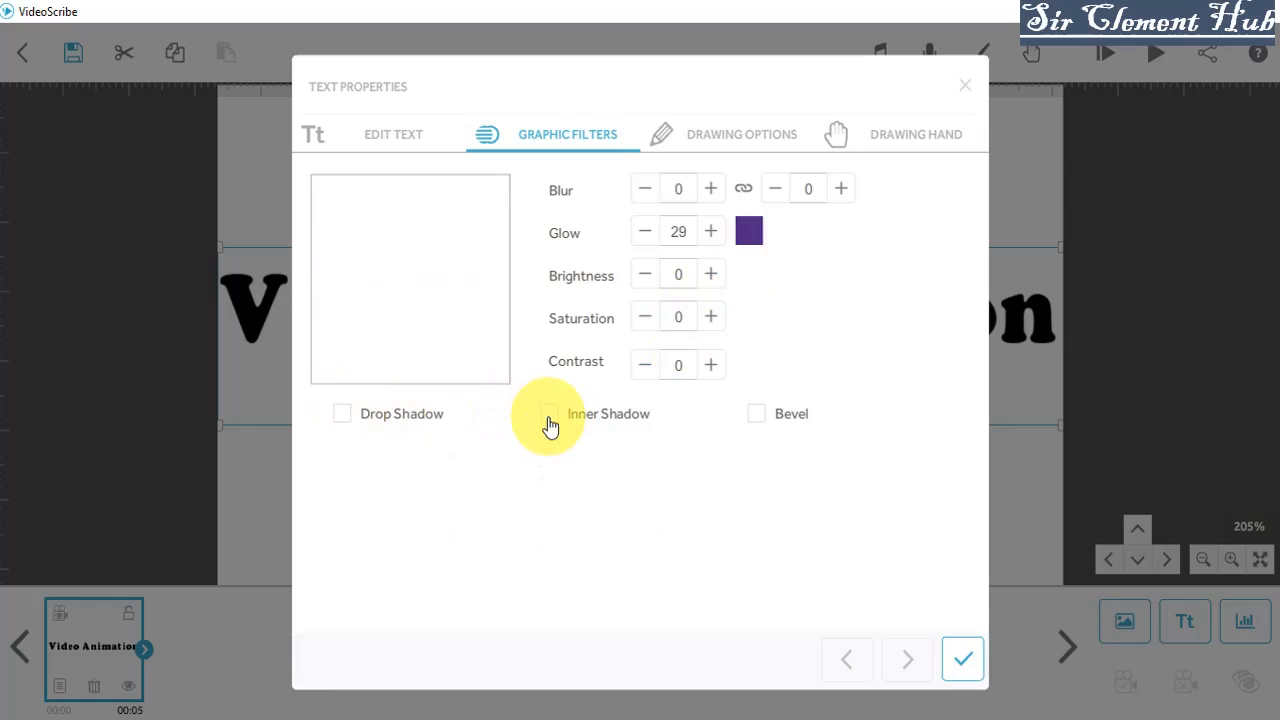
left_click(762, 415)
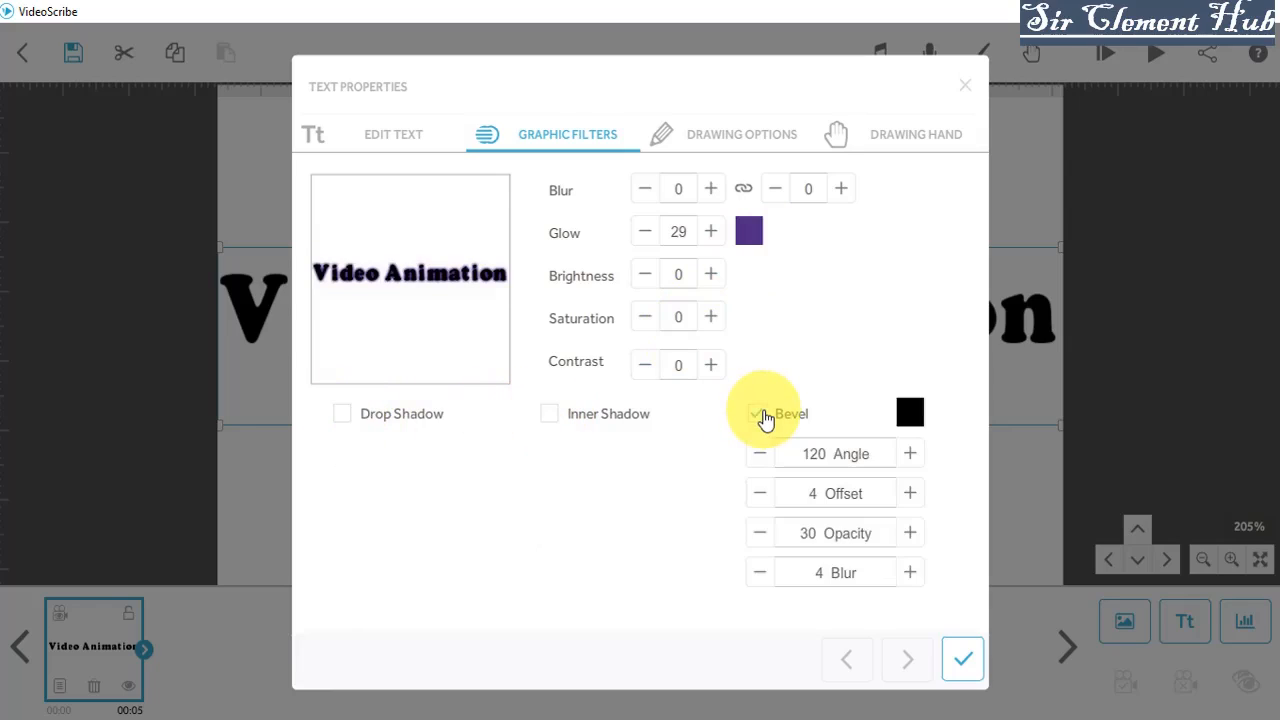
left_click(762, 415)
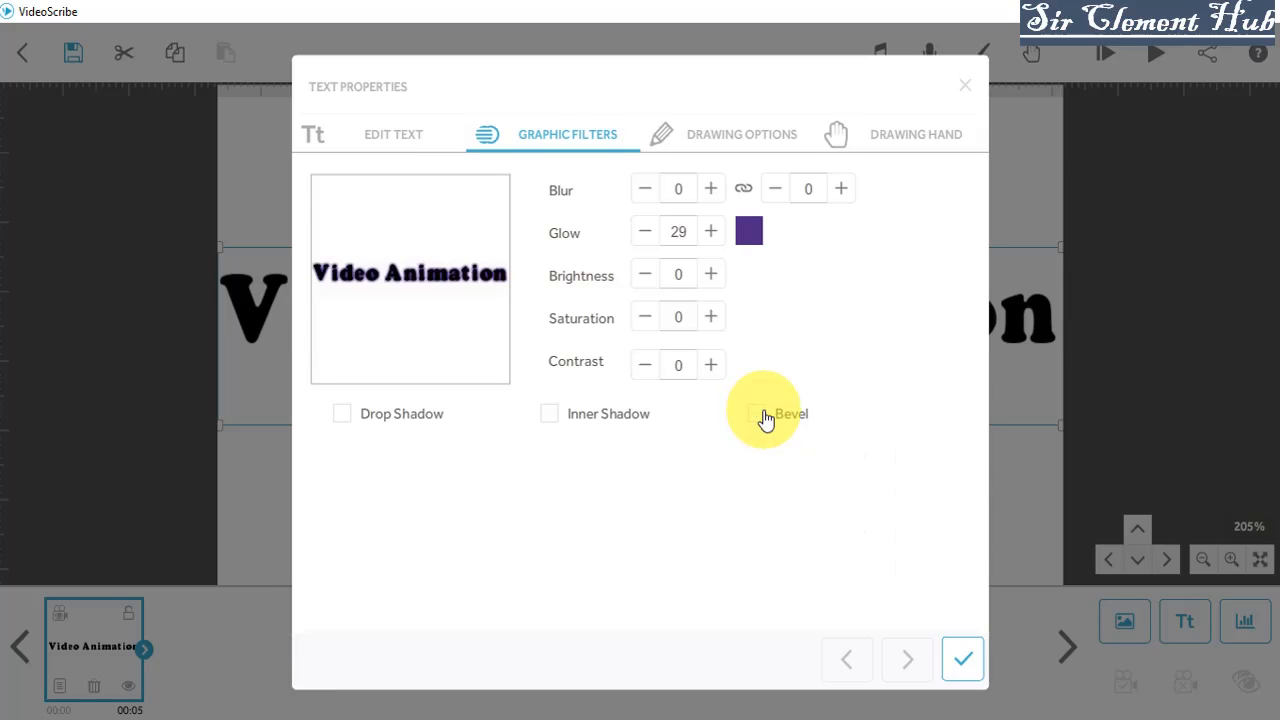
Review the text's drawing options, keeping Draw with only strokes drawn, and apply the text properties
left_click(716, 146)
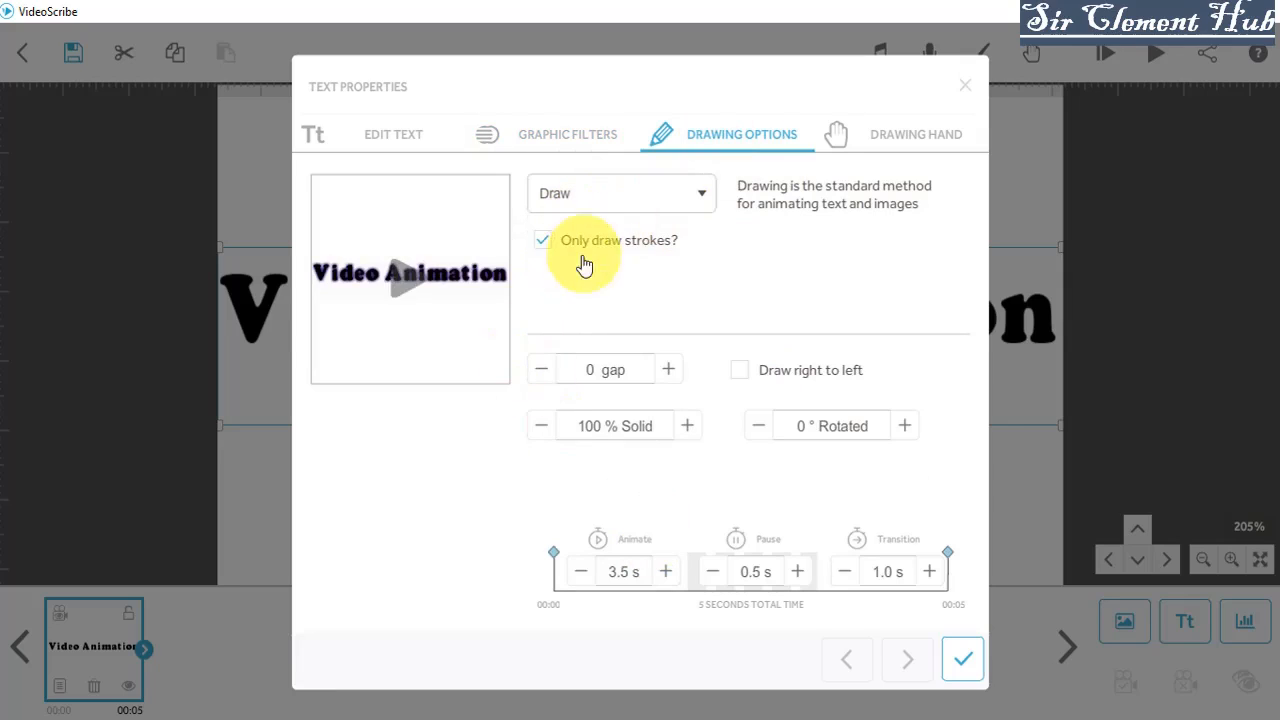
left_click(546, 244)
left_click(544, 245)
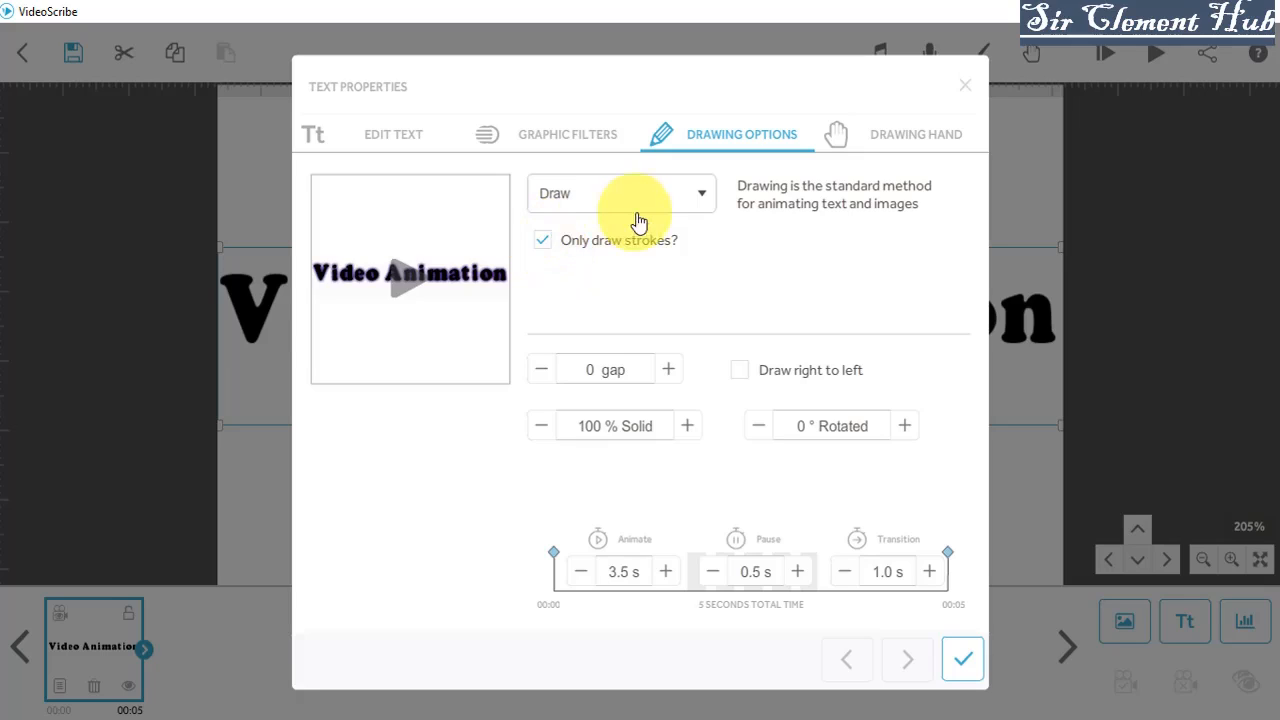
left_click(706, 202)
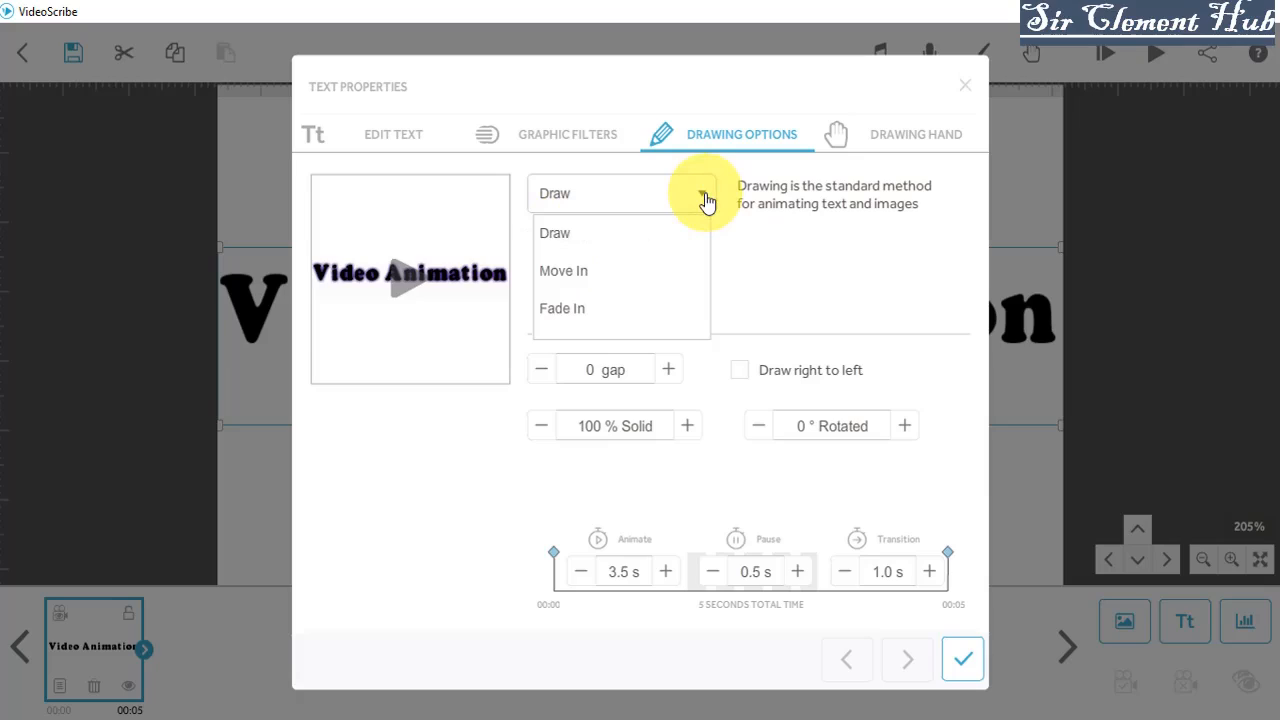
left_click(706, 202)
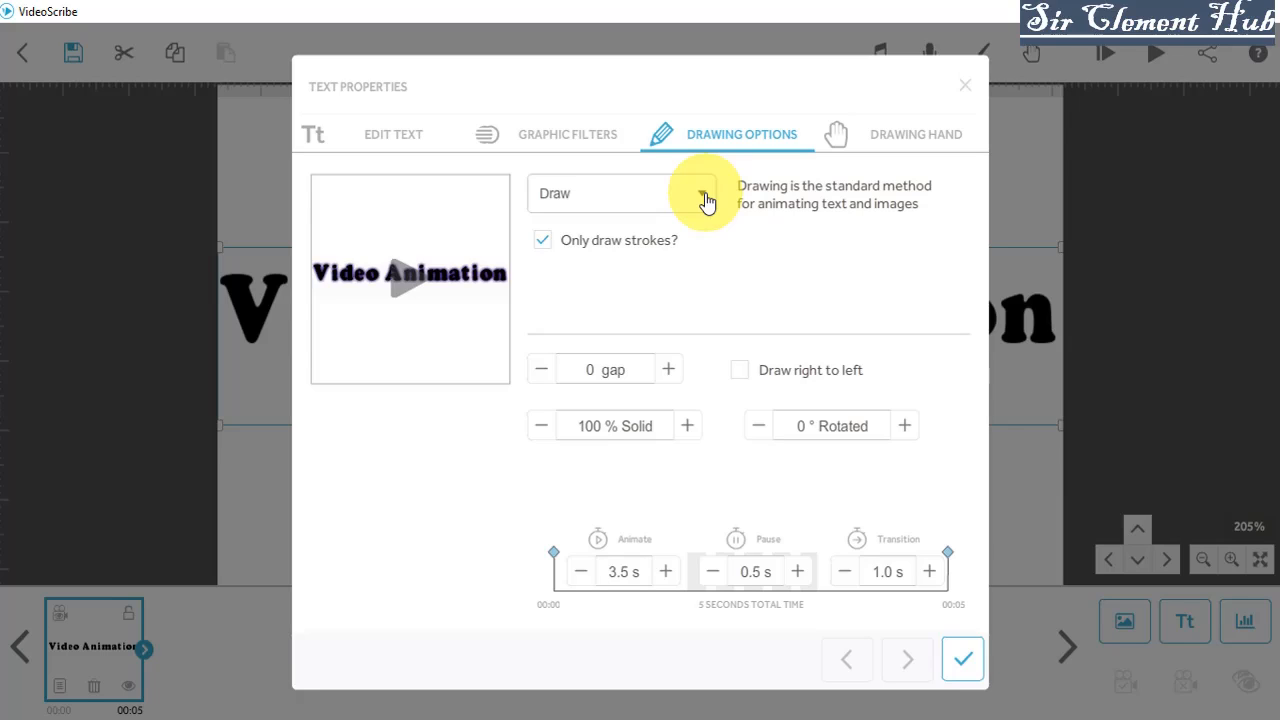
left_click(957, 660)
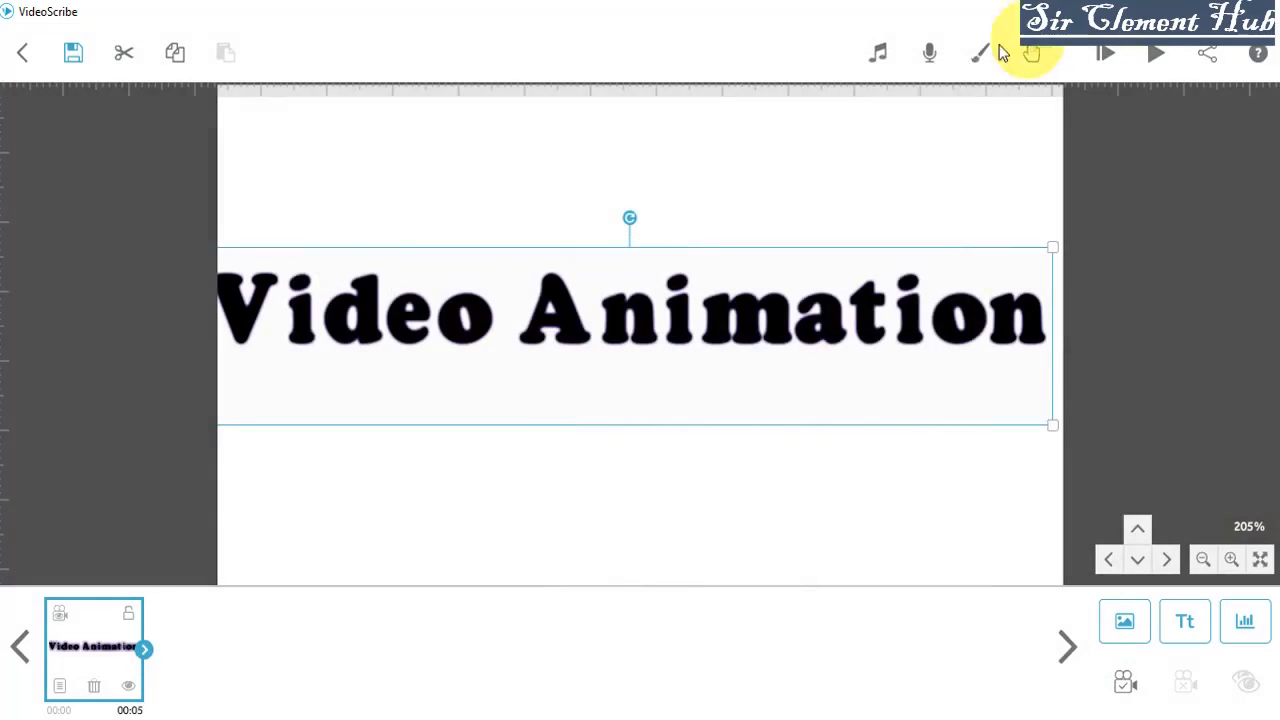
Choose the clear ballpoint pen with the blue end as the scribe hand and preview the scribe from the start
left_click(1035, 55)
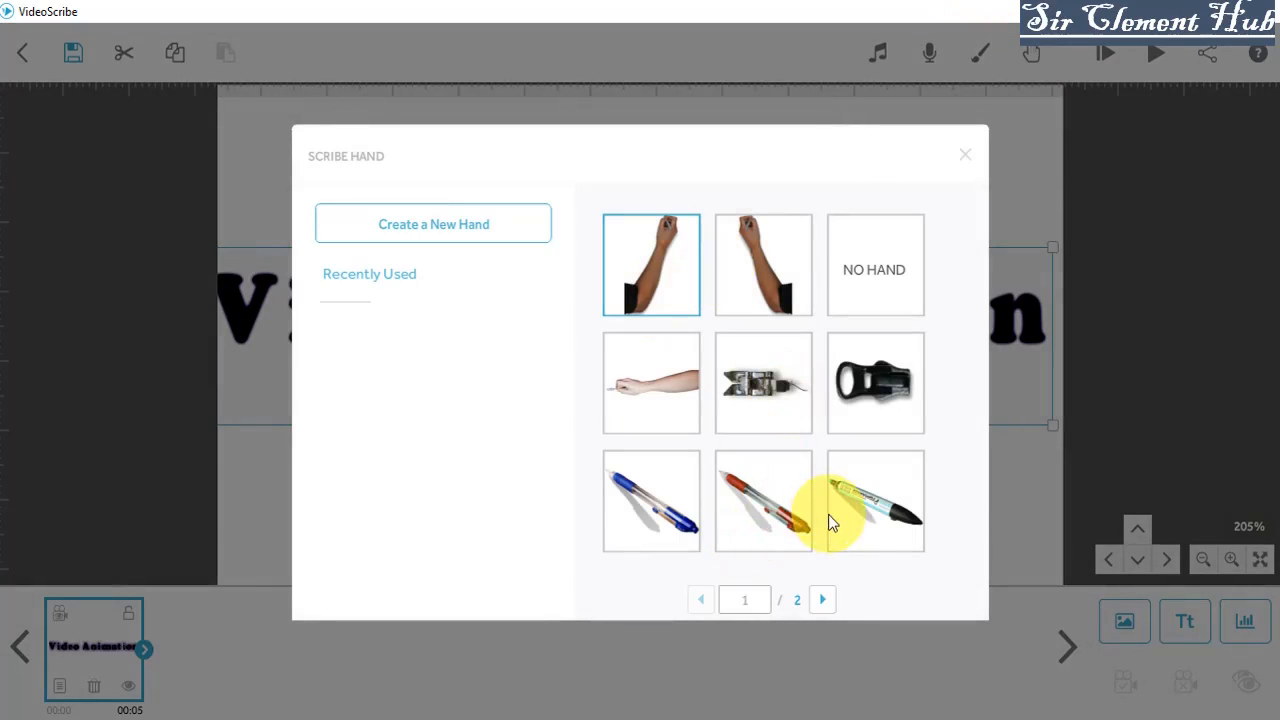
left_click(822, 601)
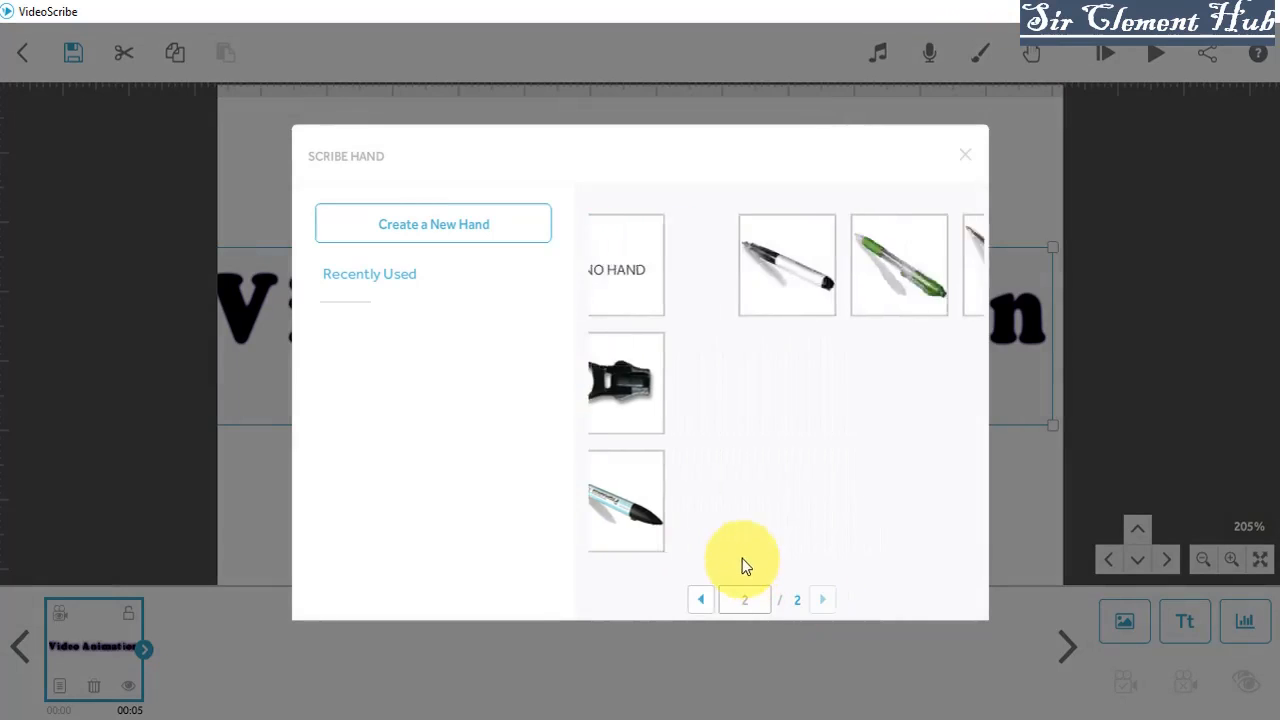
left_click(843, 270)
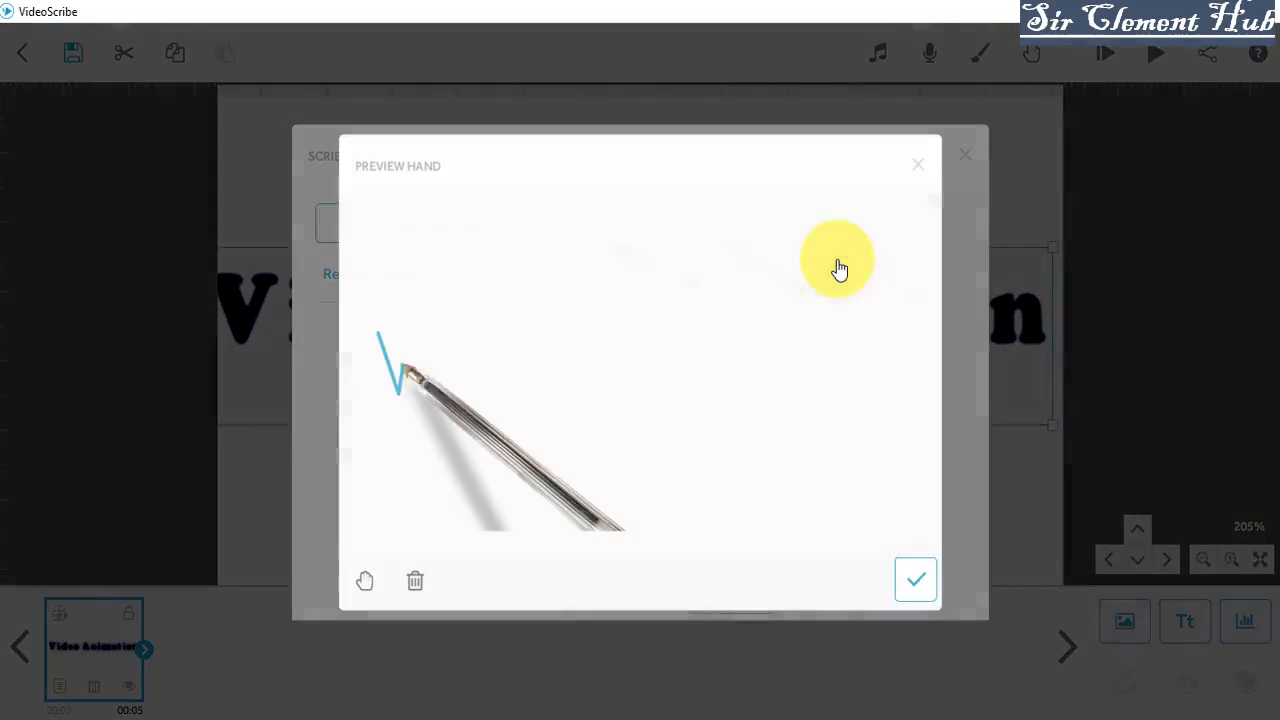
left_click(912, 585)
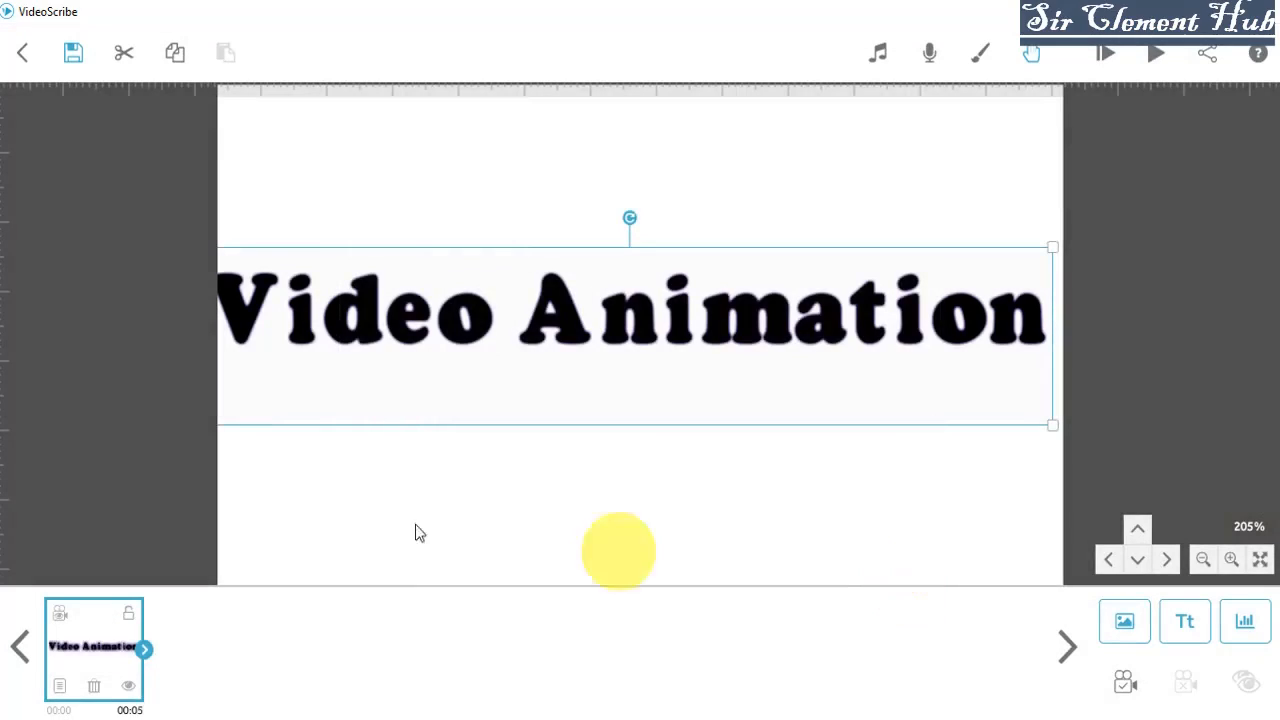
left_click(1116, 57)
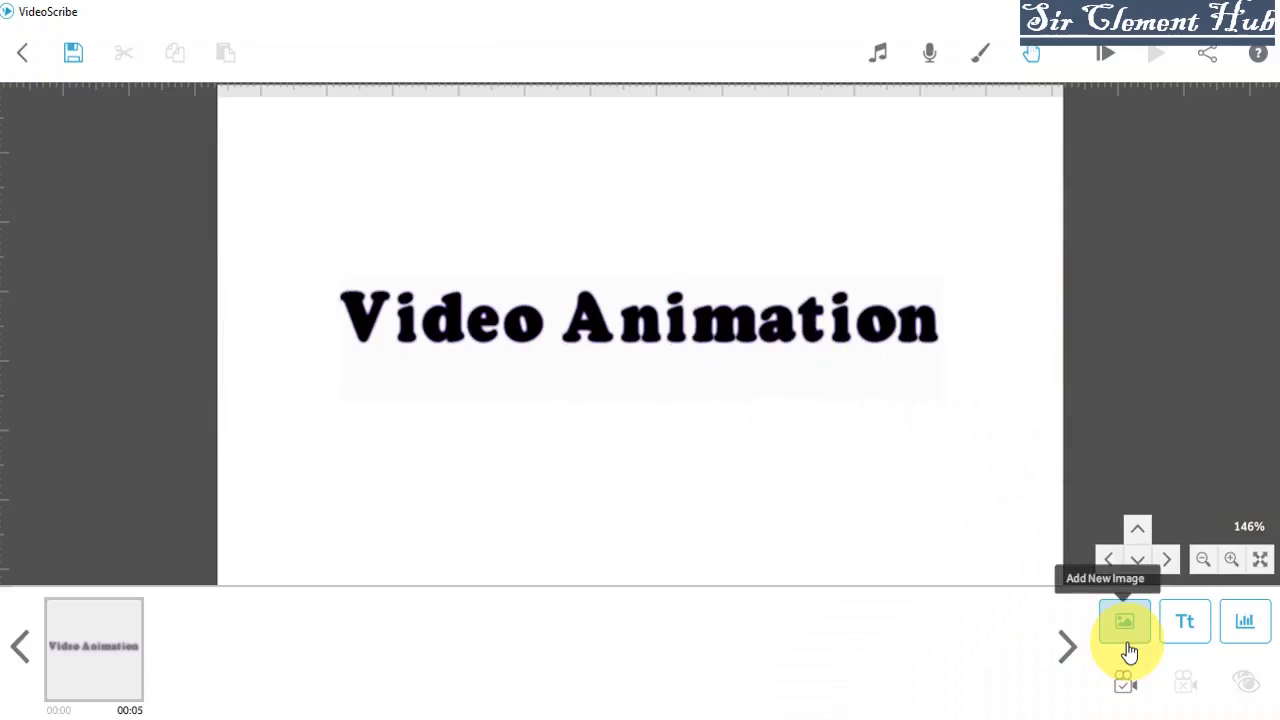
Change the scribe hand to the metal sewing-machine foot and preview the scribe briefly from the start
left_click(1031, 53)
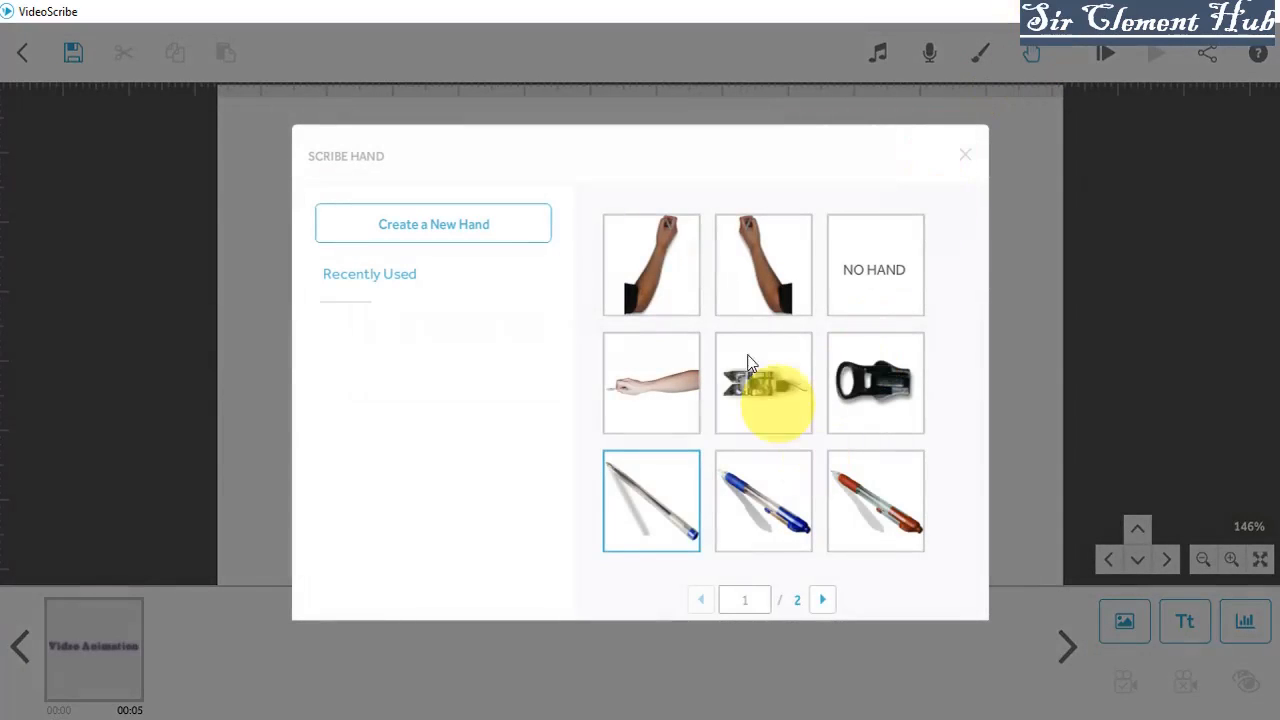
left_click(745, 390)
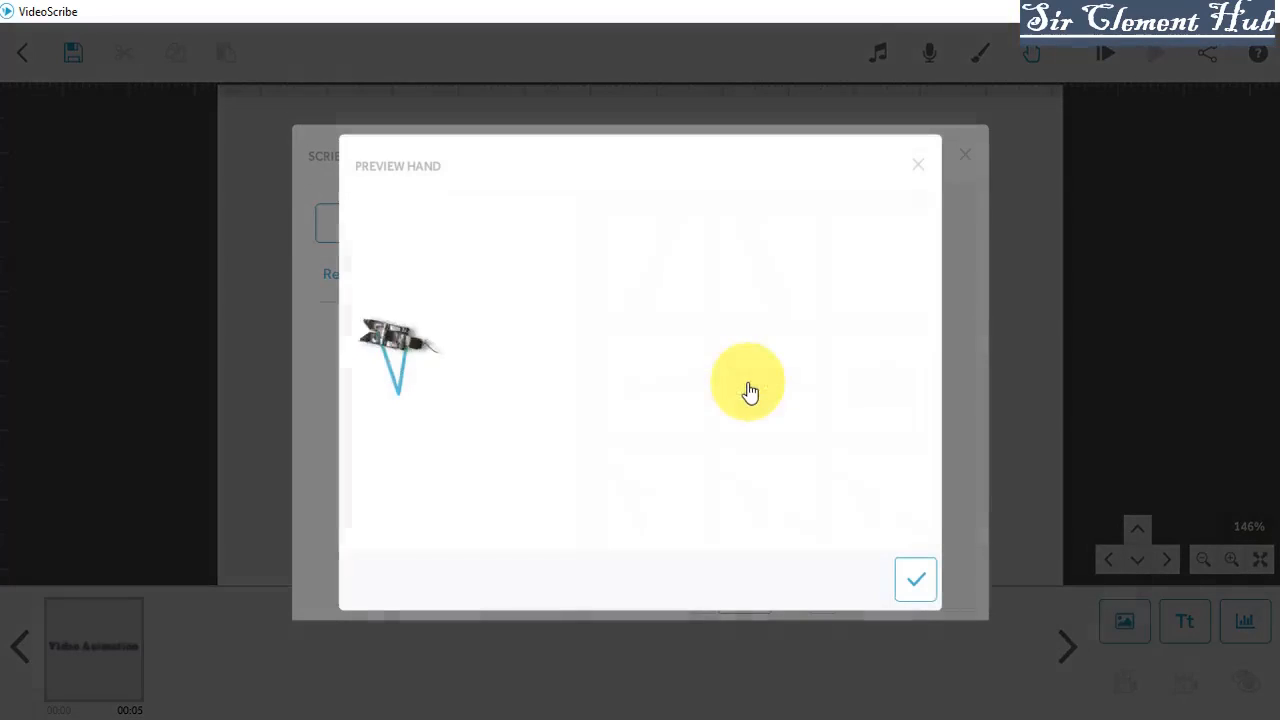
left_click(918, 582)
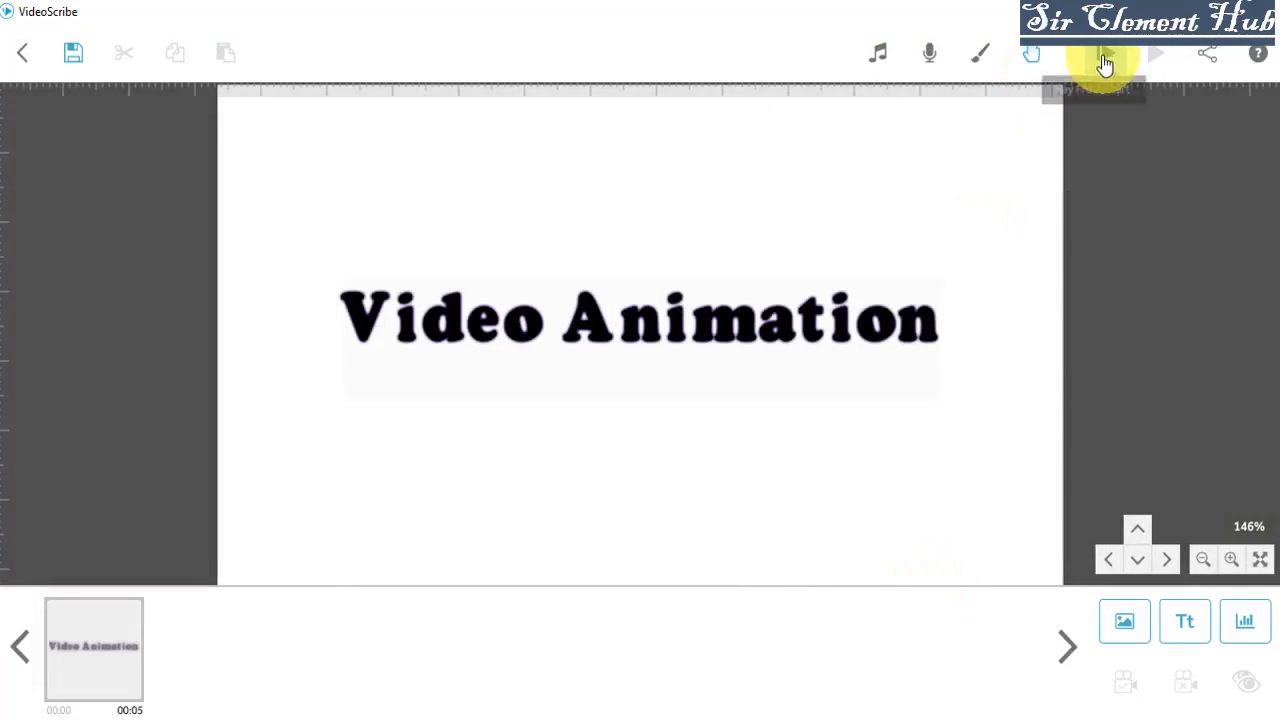
left_click(1104, 56)
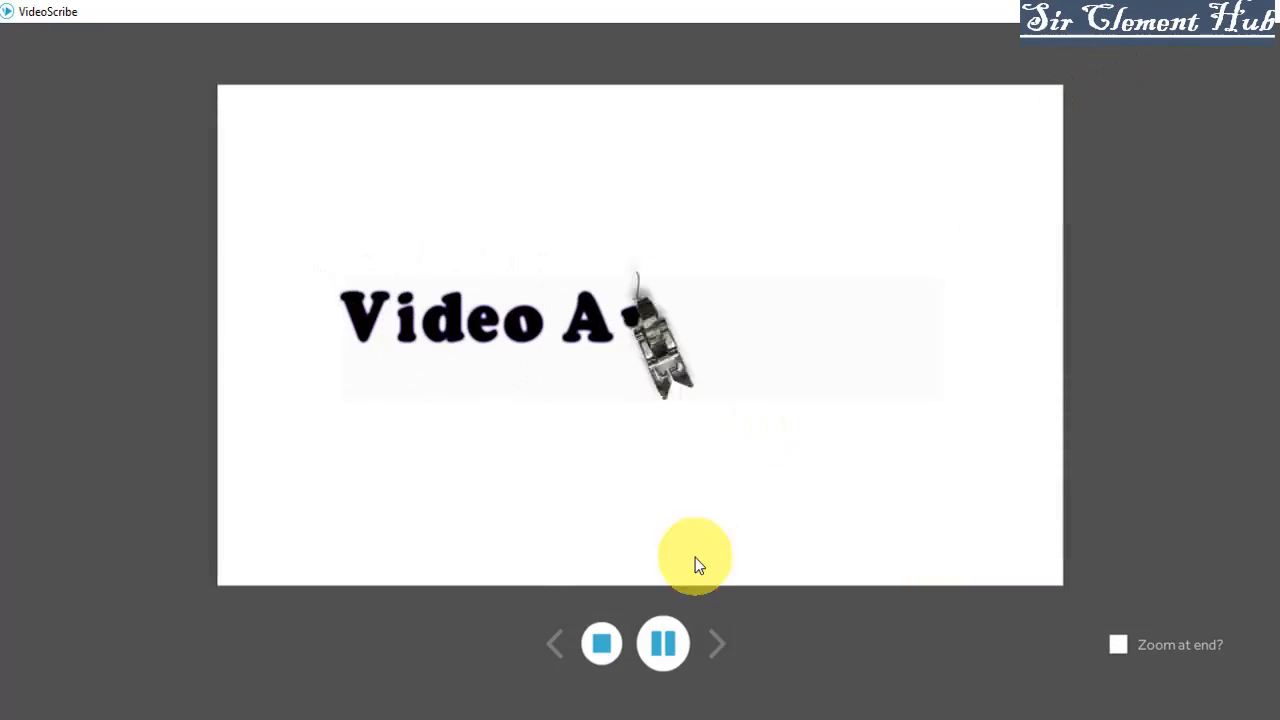
left_click(602, 643)
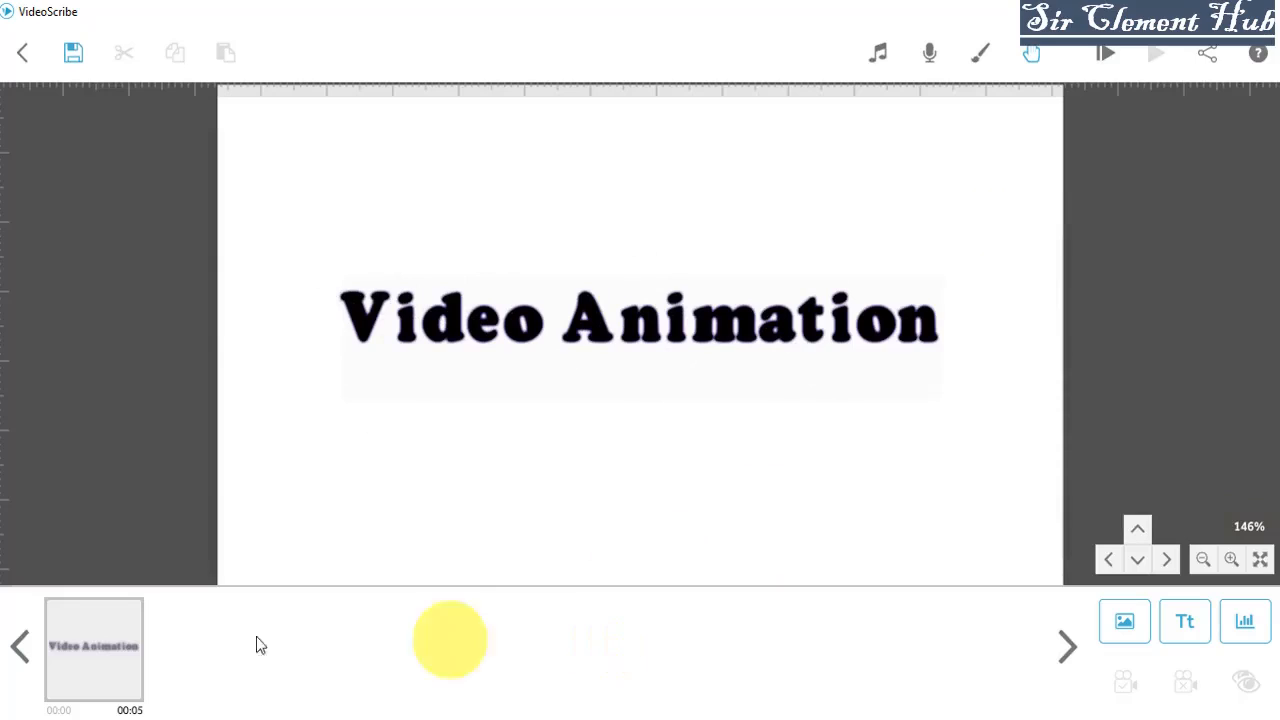
Set the "Video Animation" element's animation method to Move In in its drawing options
double_click(80, 663)
left_click(700, 180)
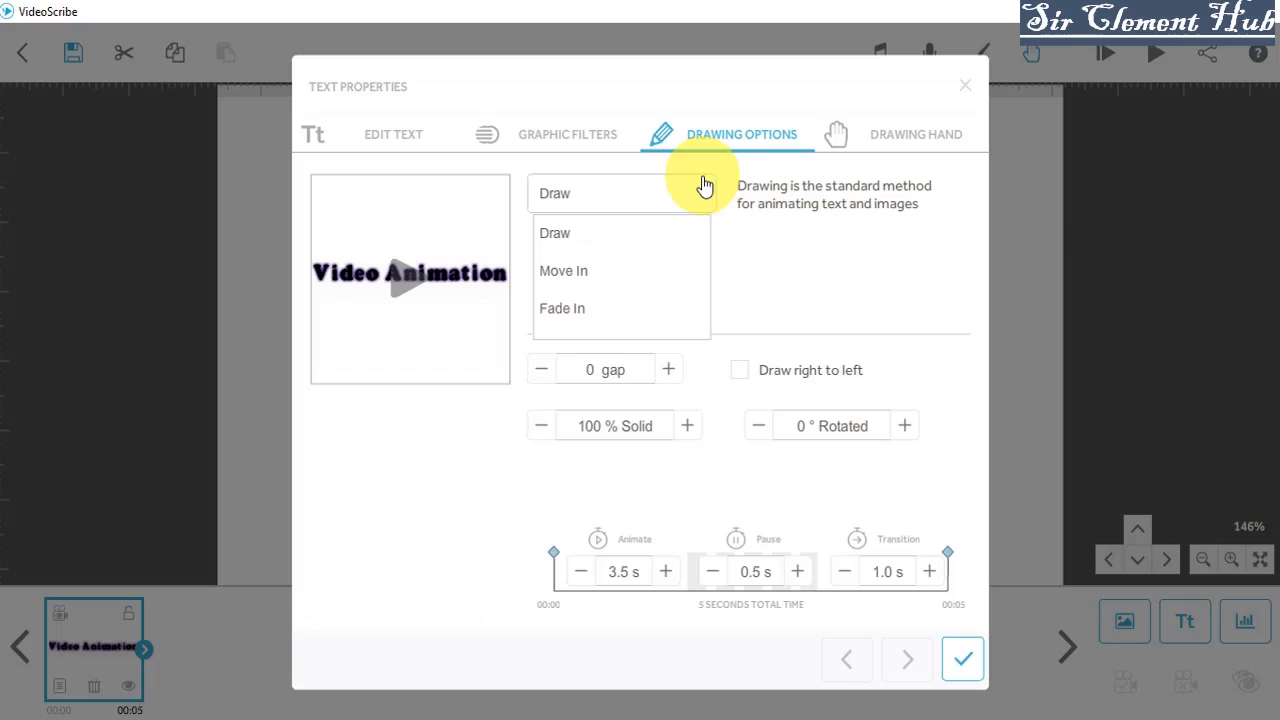
left_click(588, 280)
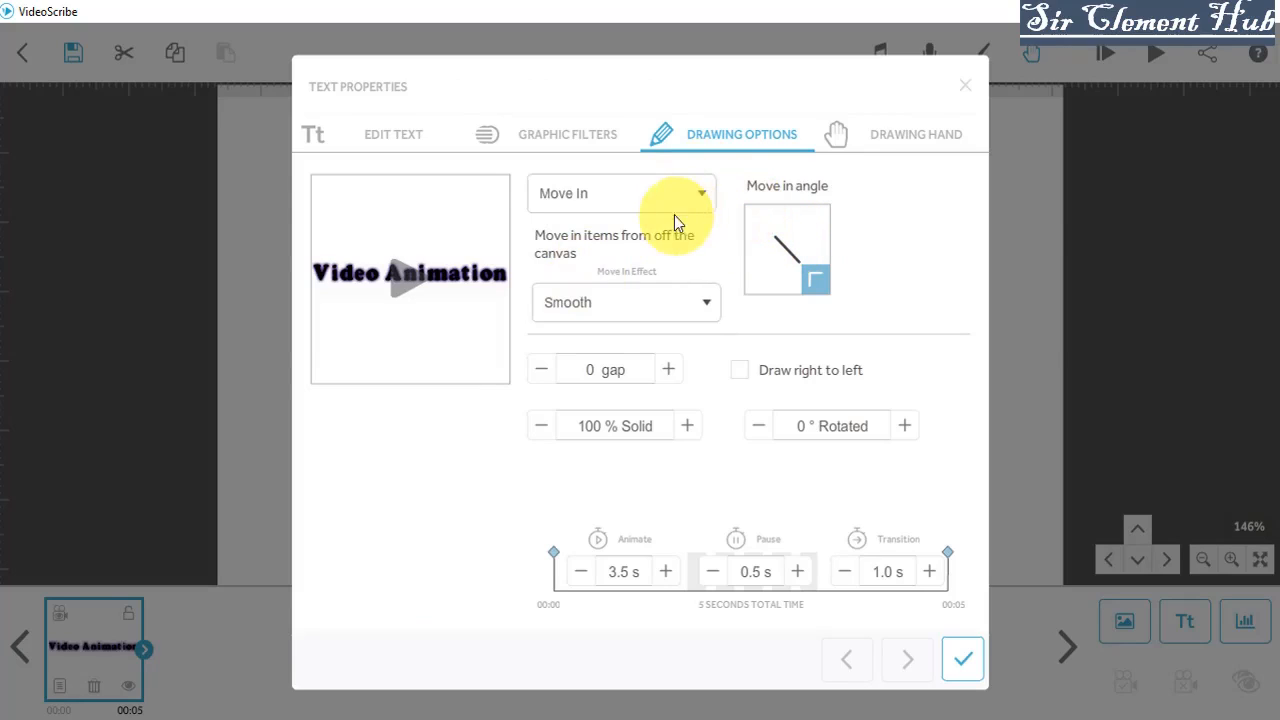
left_click(695, 197)
left_click(570, 271)
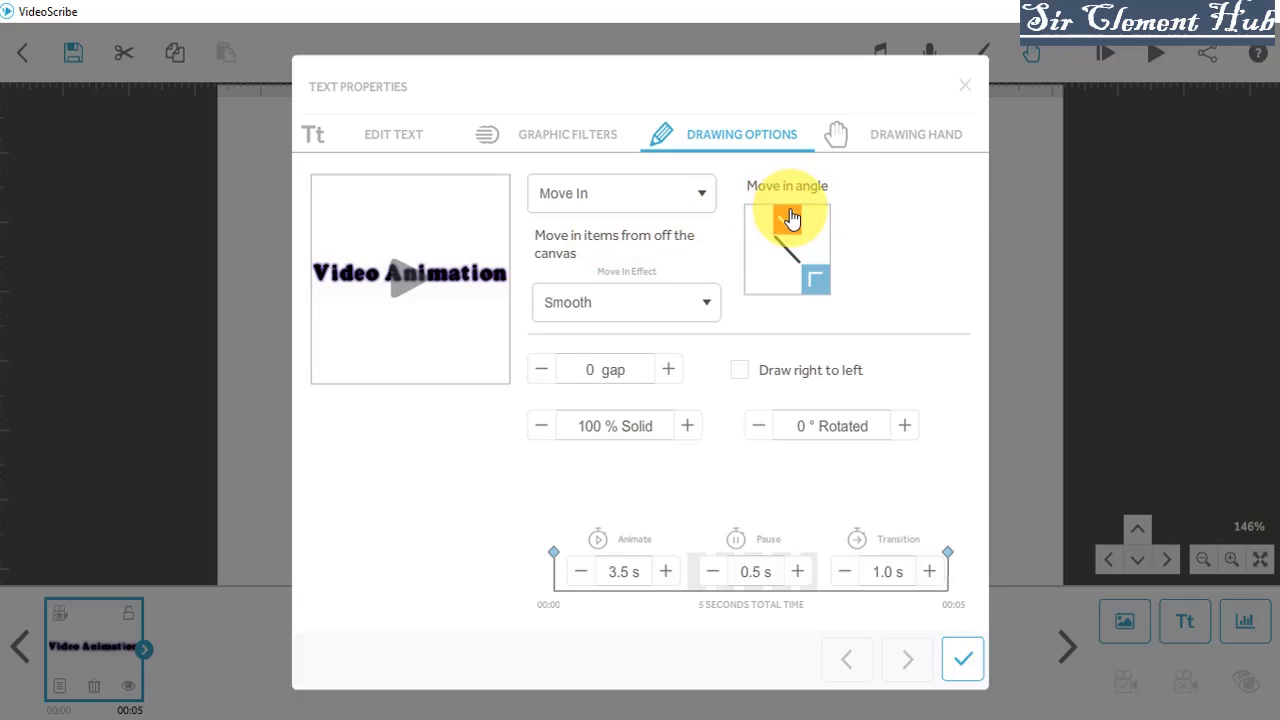
Try several move-in angles for the text, ending with the one entering from the upper-left corner
left_click(789, 217)
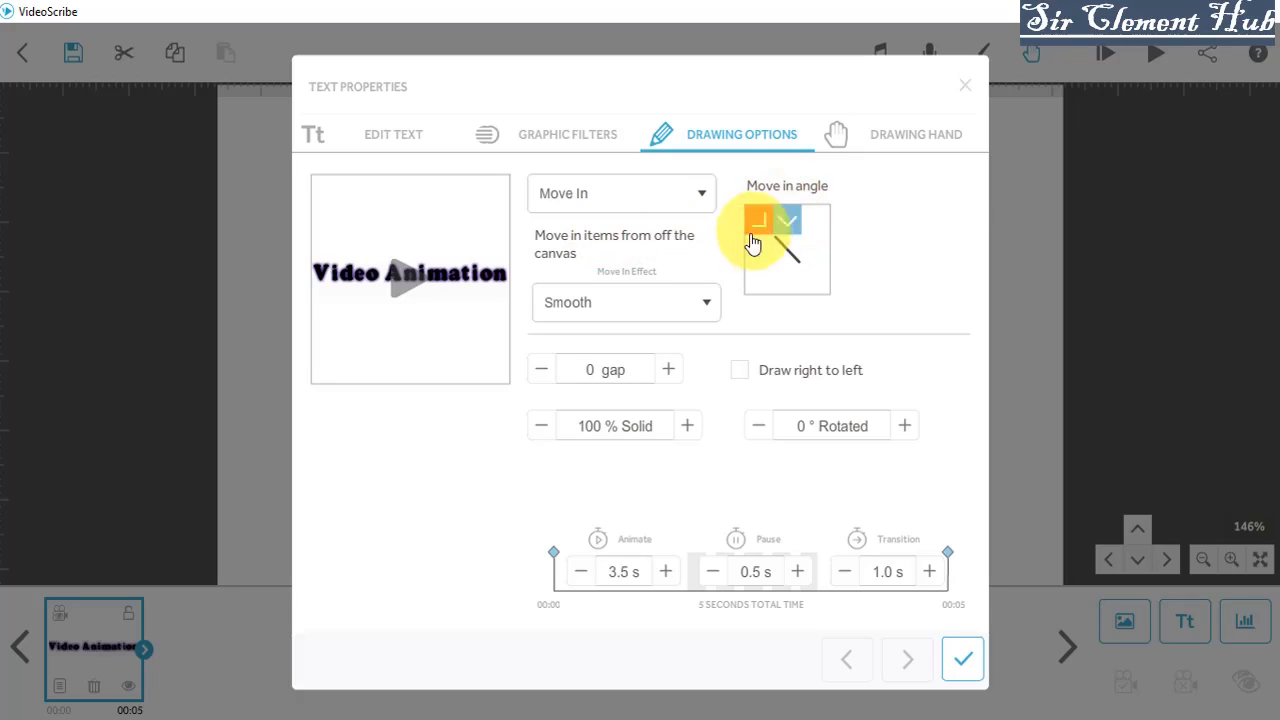
left_click(758, 249)
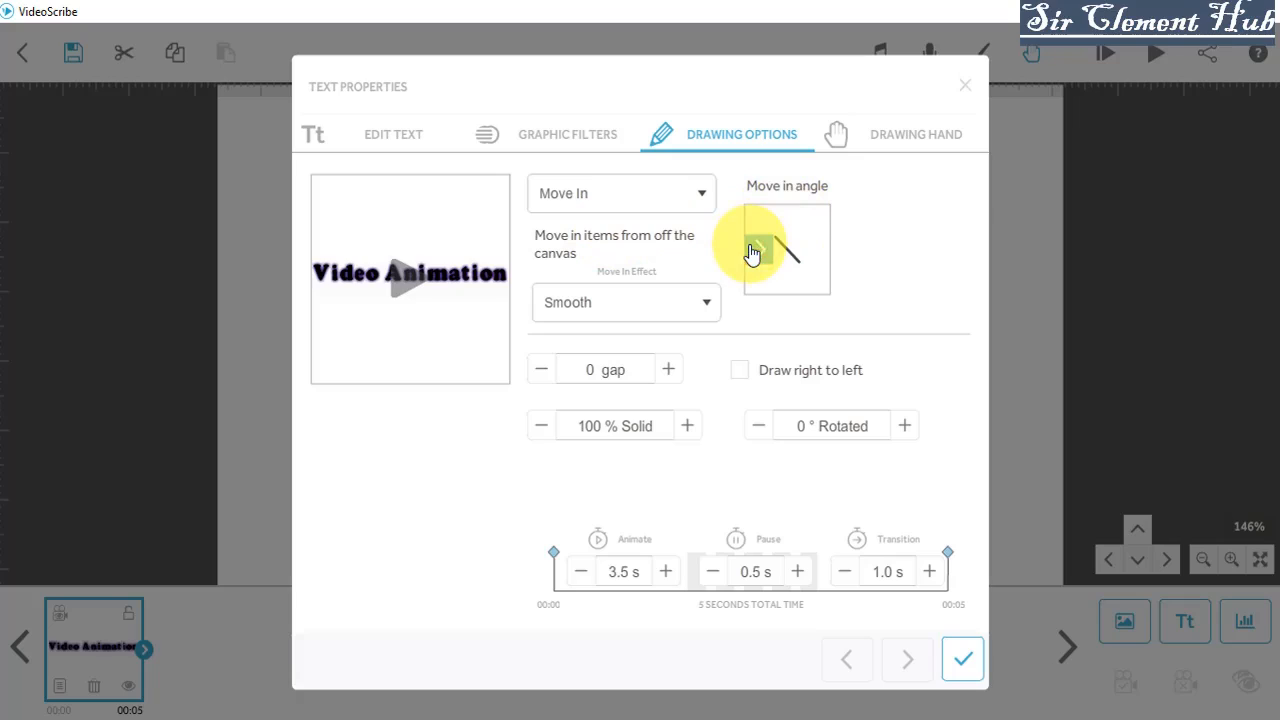
left_click(817, 250)
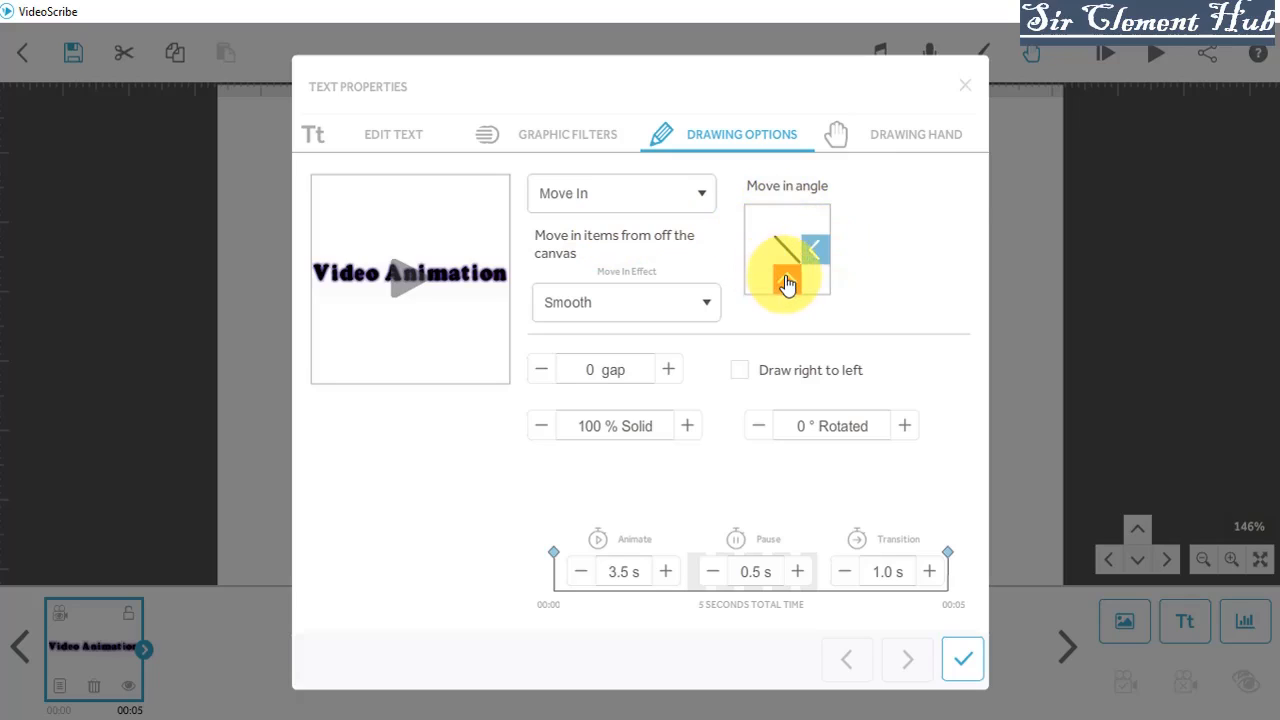
left_click(786, 285)
left_click(760, 281)
left_click(815, 287)
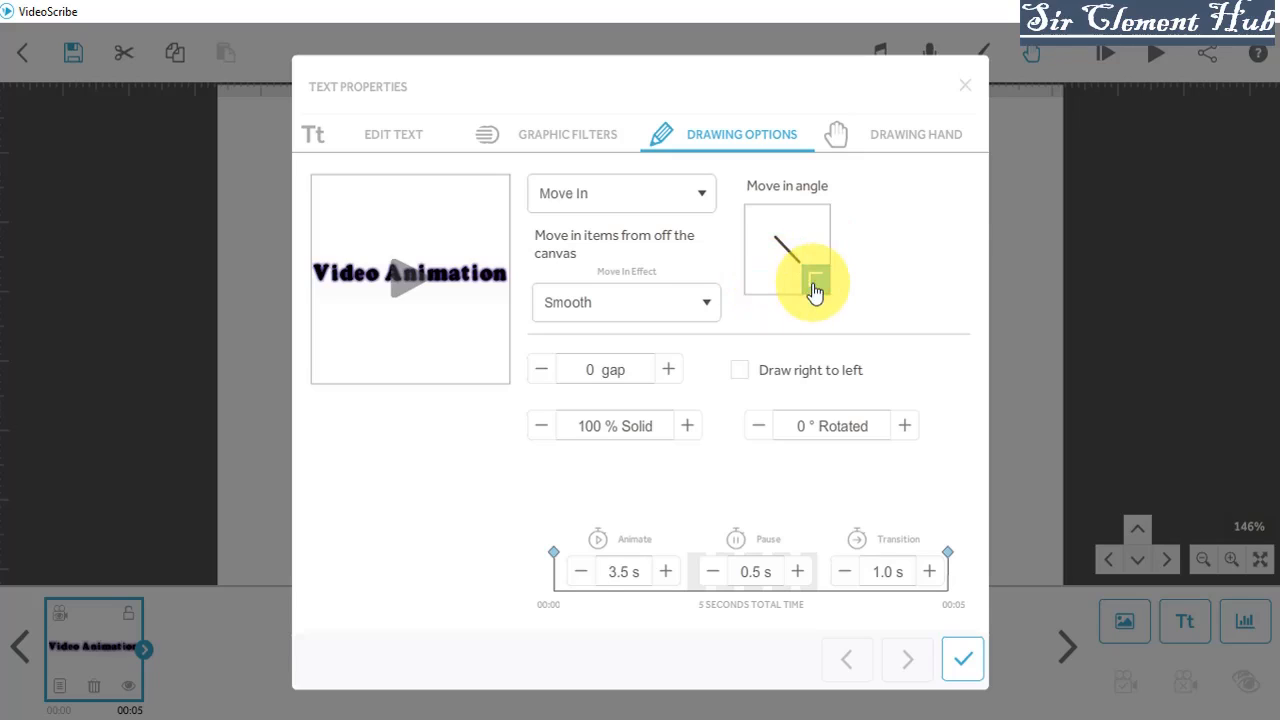
left_click(760, 217)
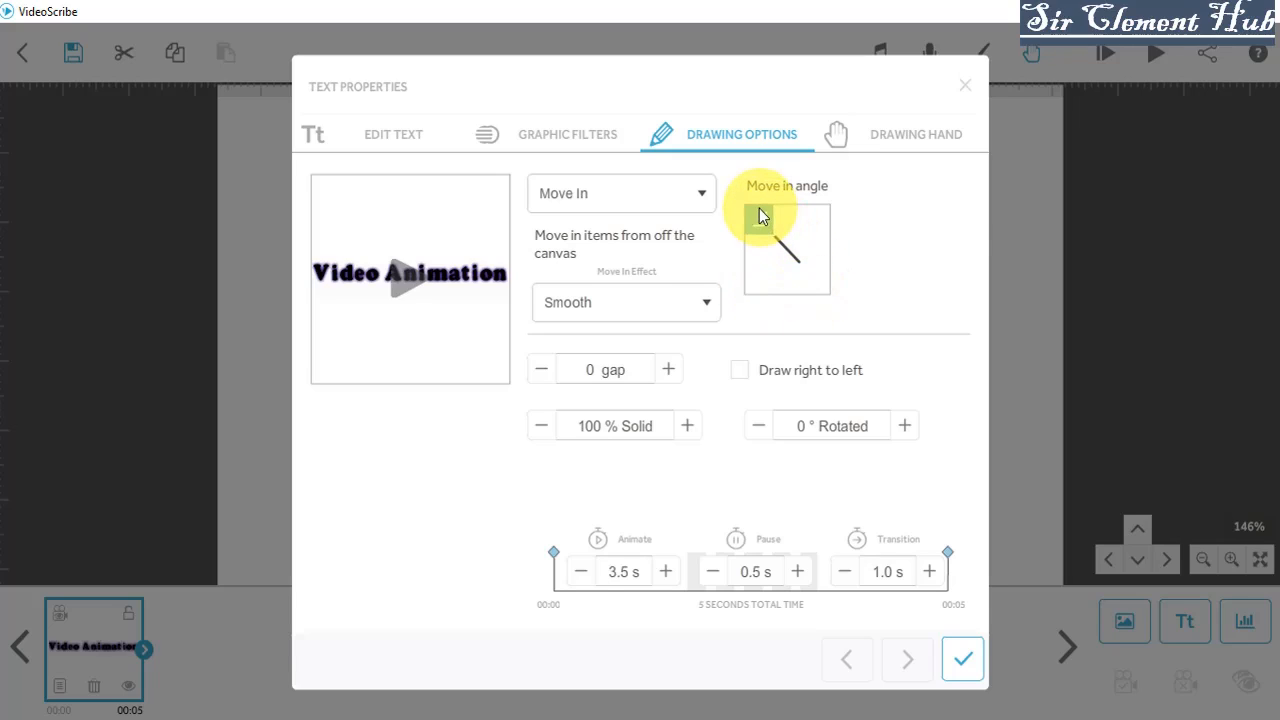
Set the move-in effect to Overshoot, apply the text properties and preview the scribe from the start
left_click(690, 302)
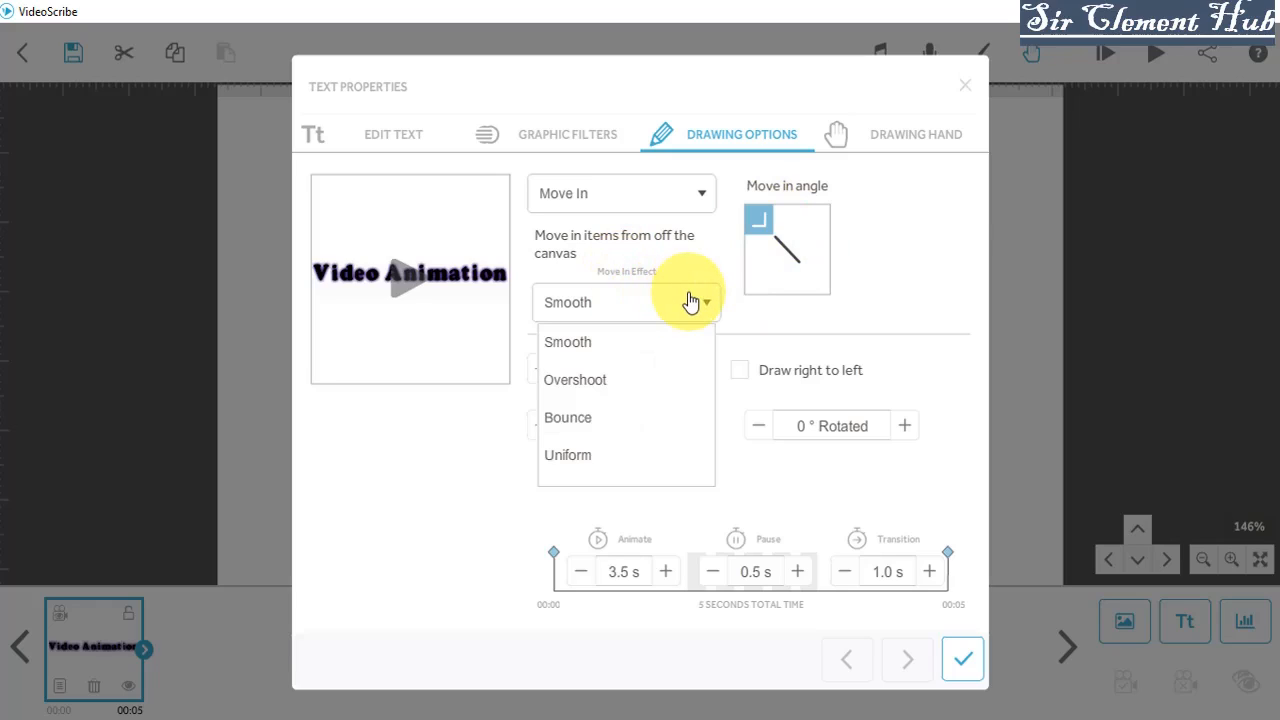
left_click(575, 380)
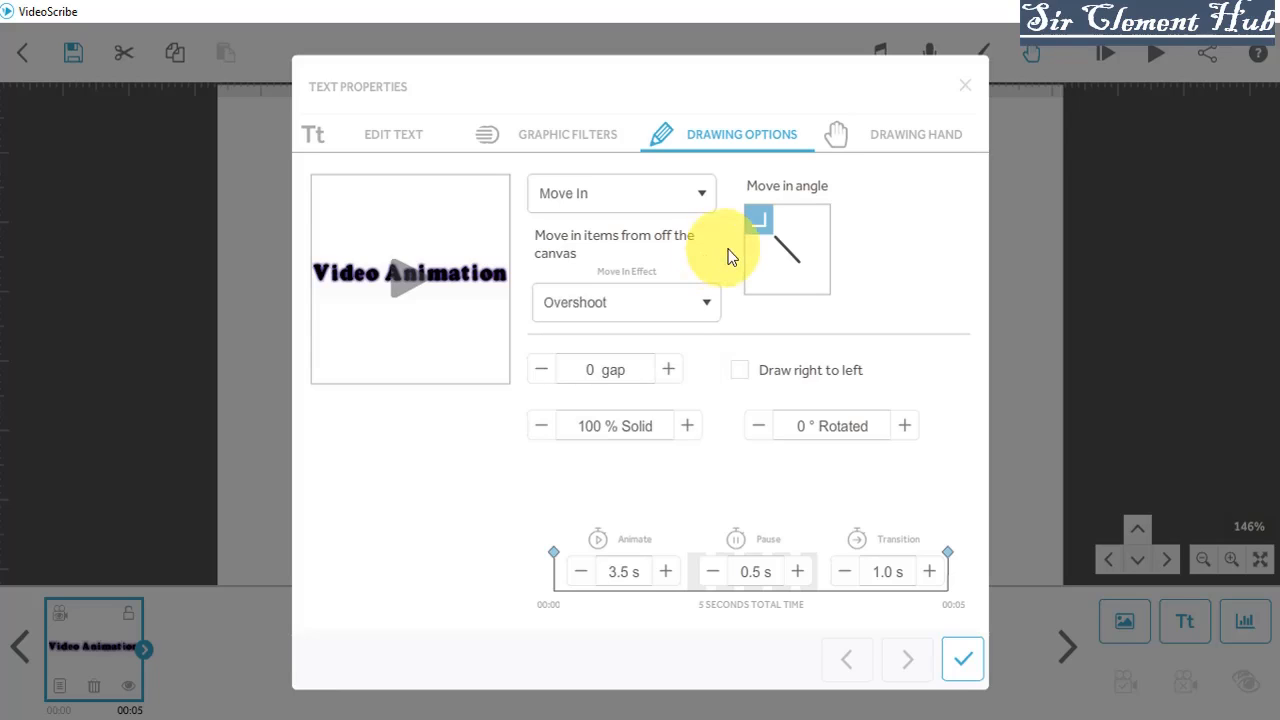
left_click(964, 665)
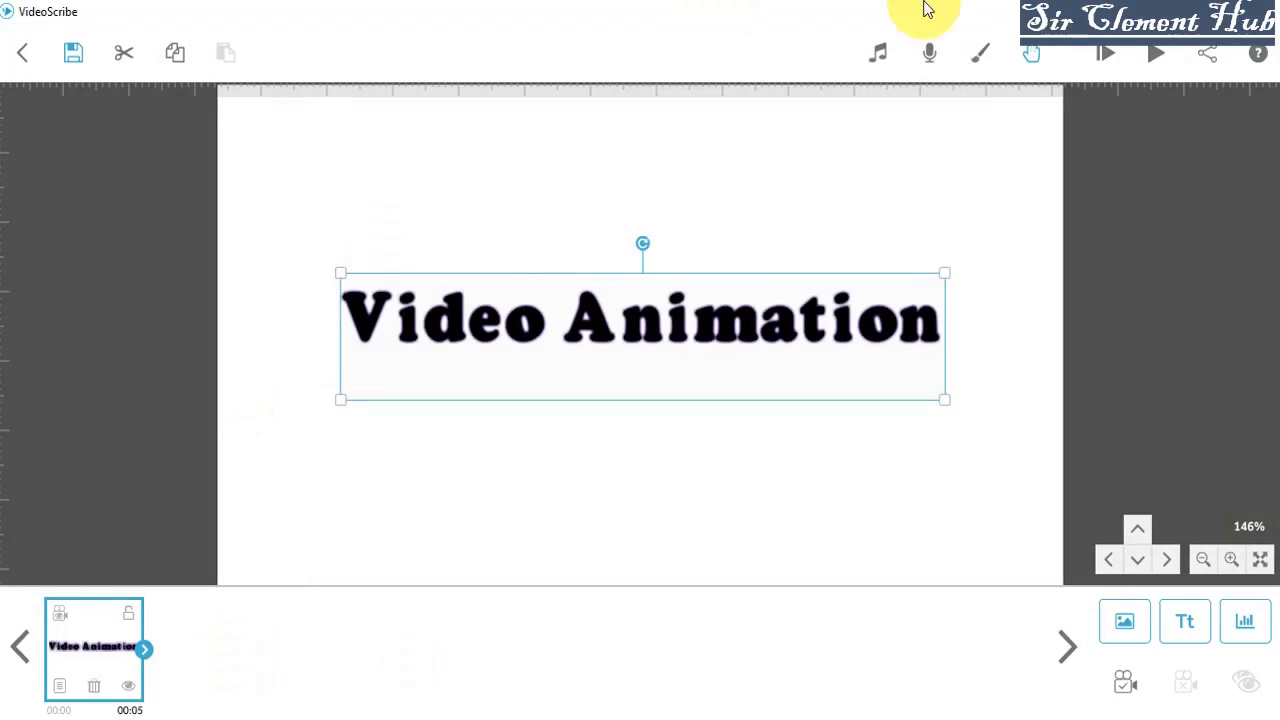
left_click(1108, 55)
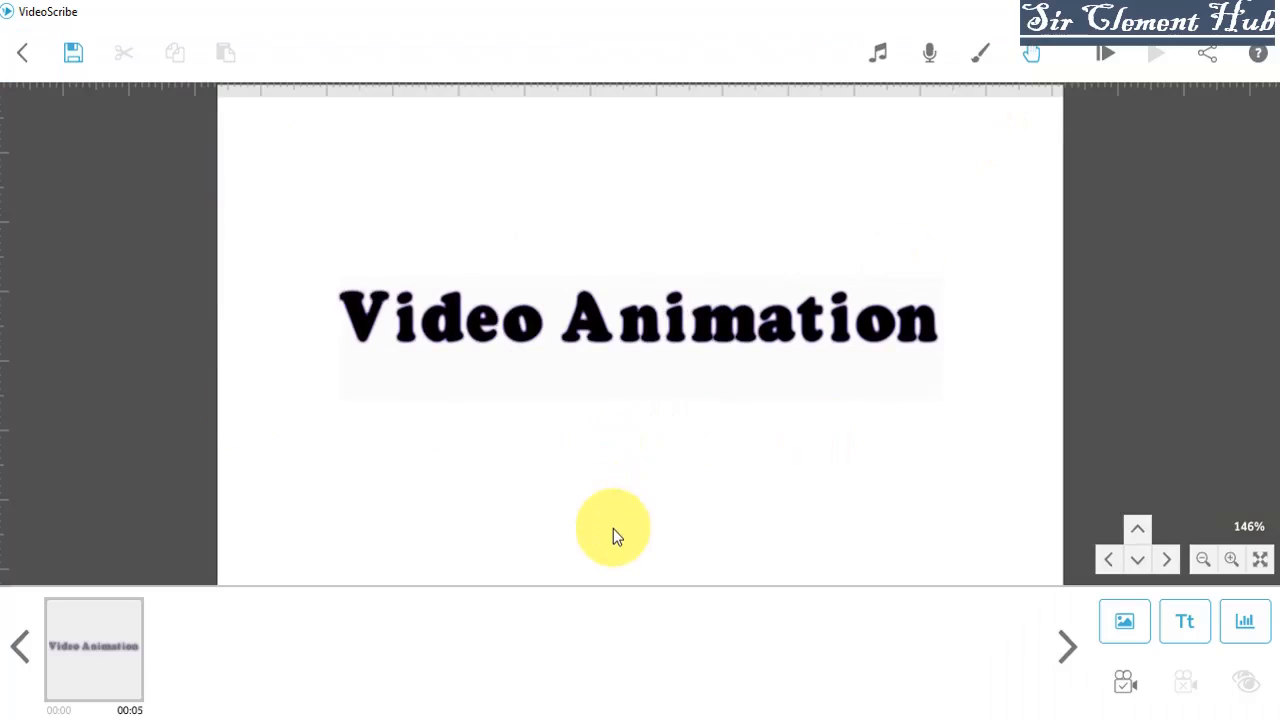
Change the "Video Animation" element's drawing hand to No Hand, apply it and preview the scribe from the start
left_click(72, 643)
left_click(59, 685)
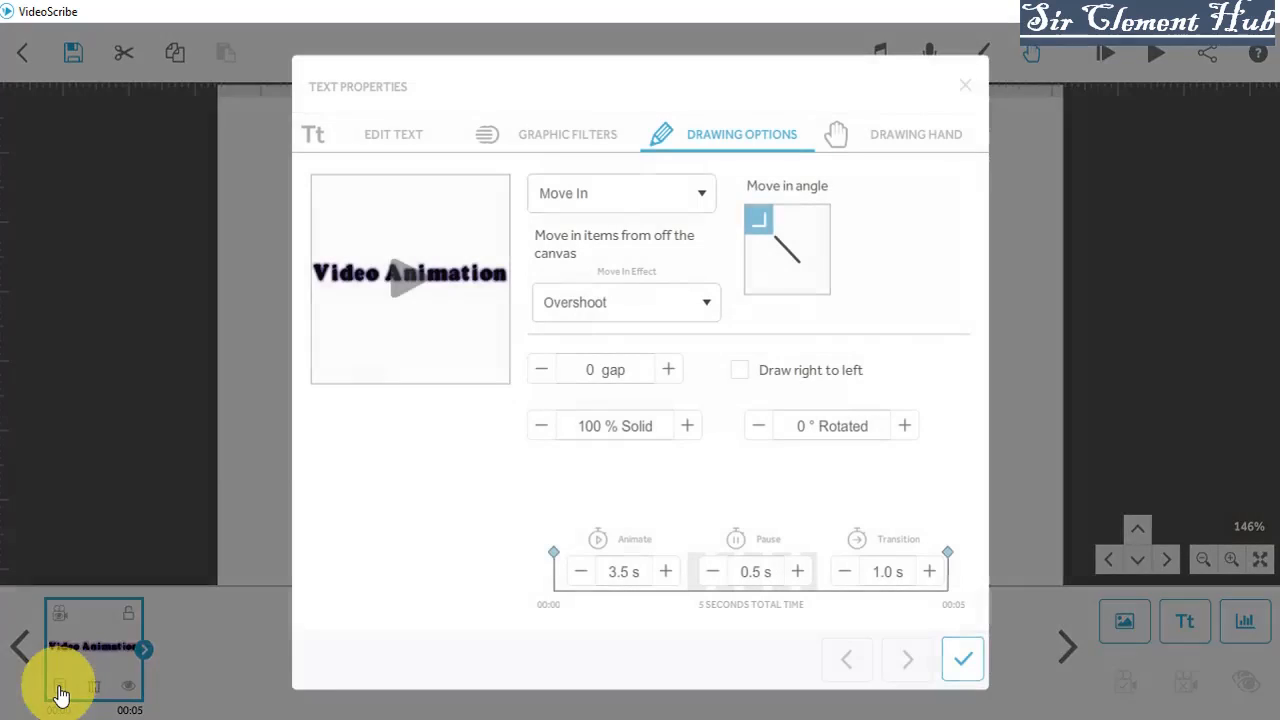
left_click(880, 137)
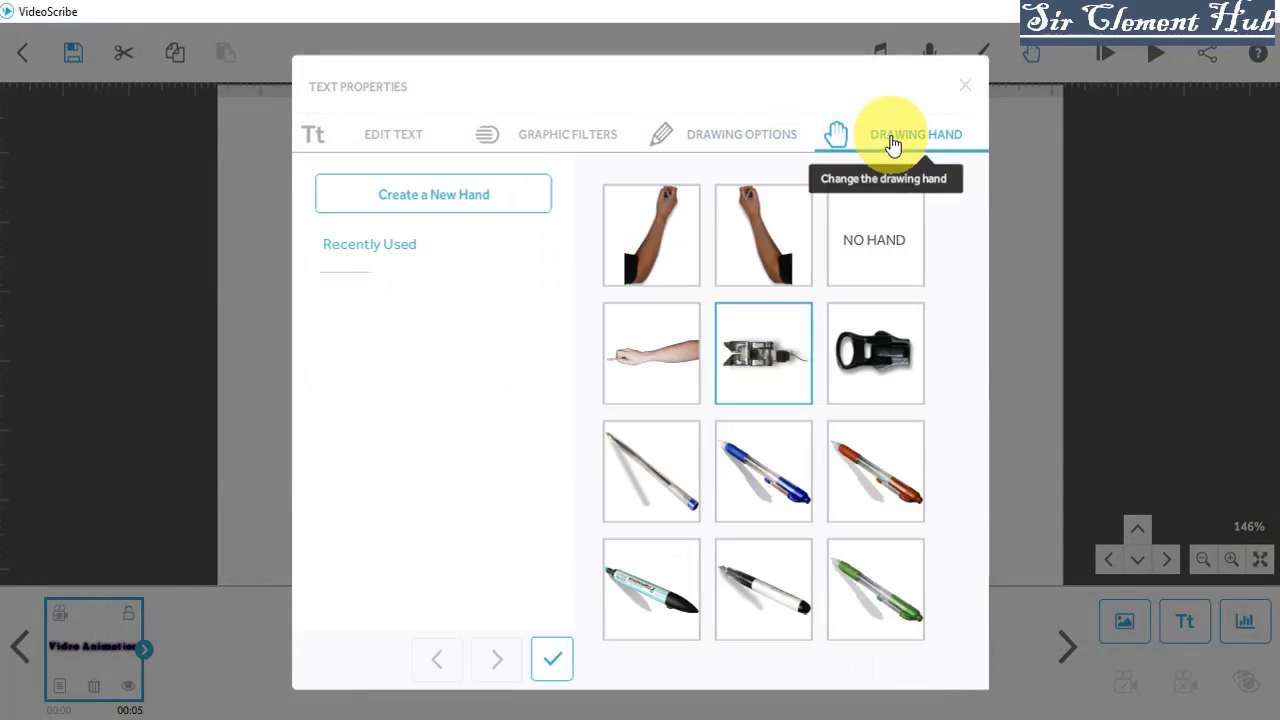
left_click(867, 208)
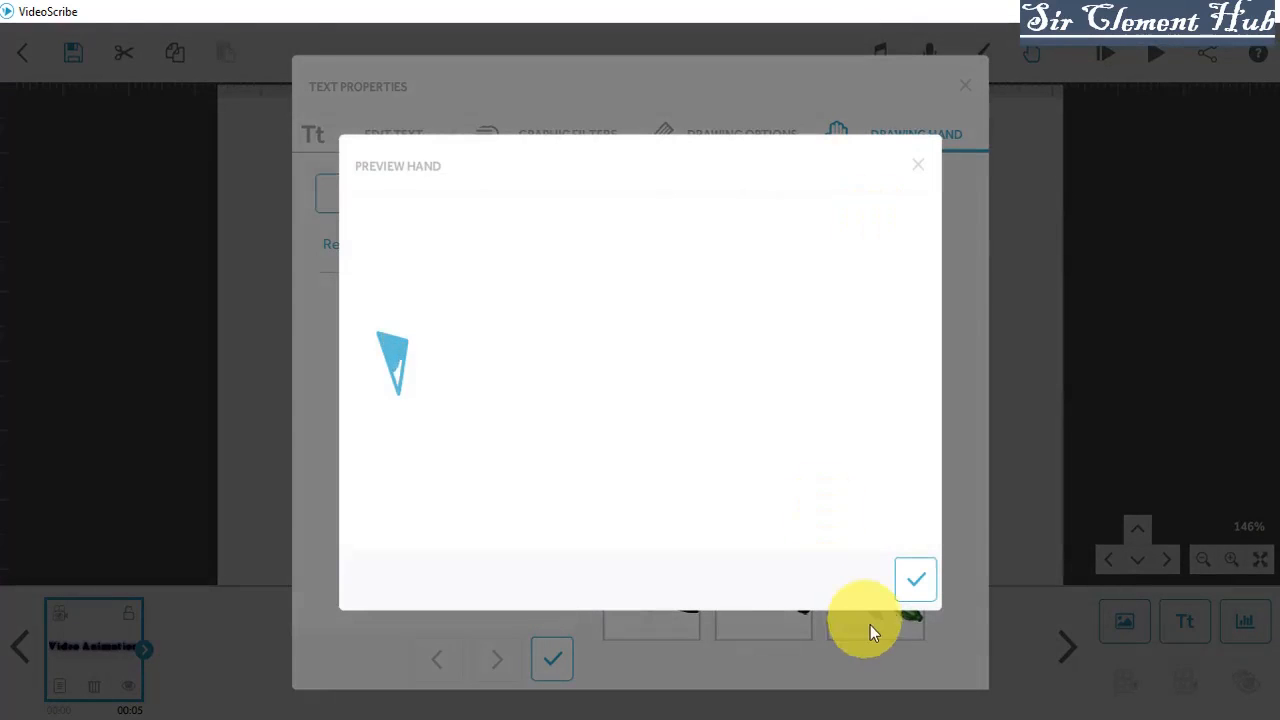
left_click(900, 589)
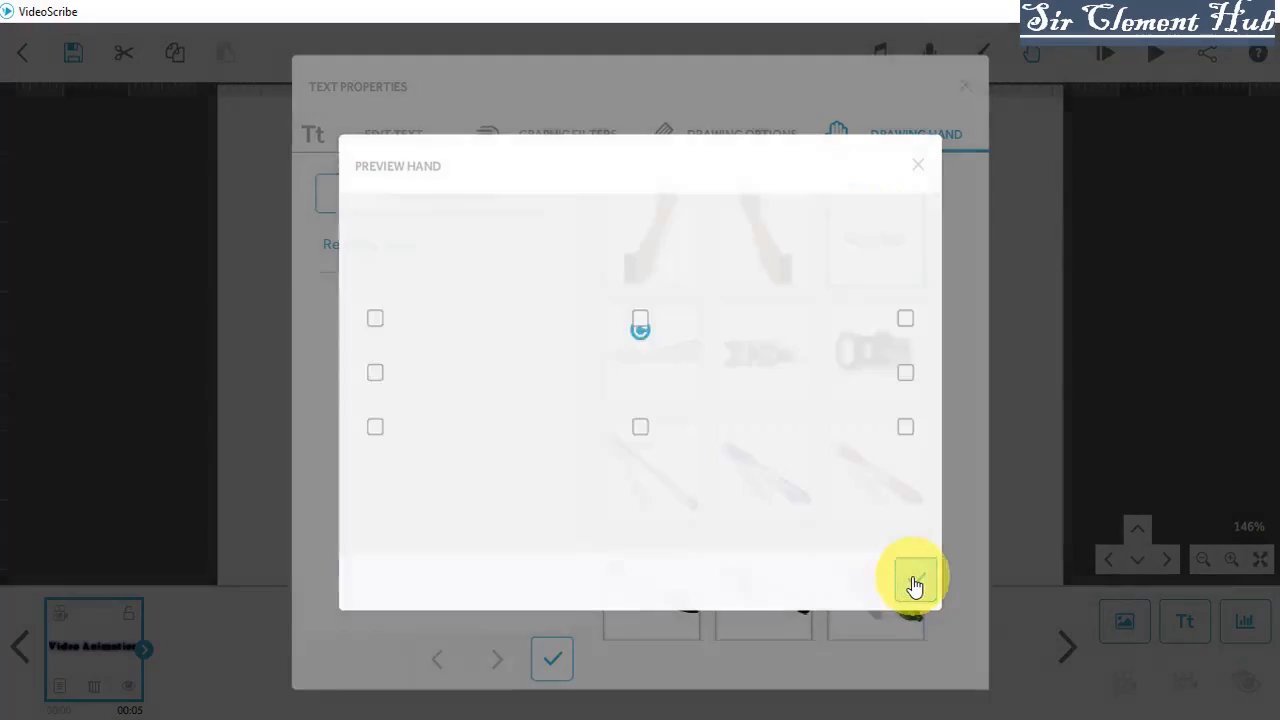
left_click(545, 664)
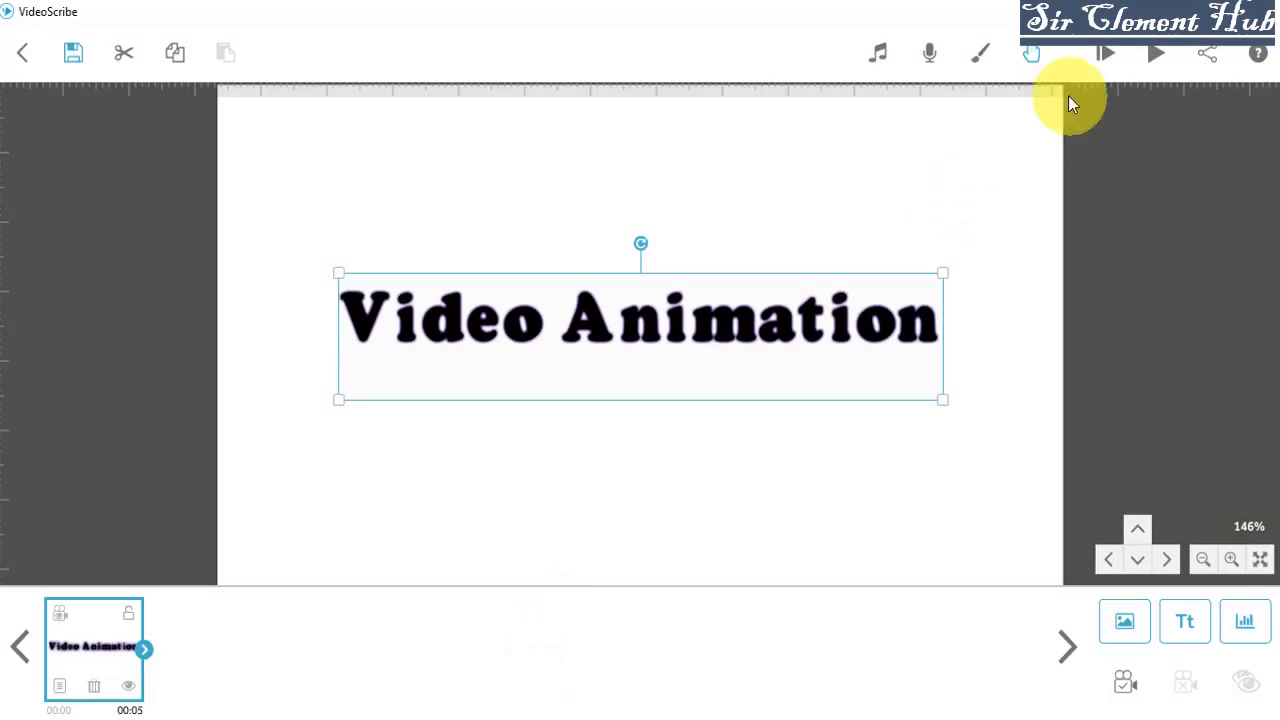
left_click(1102, 57)
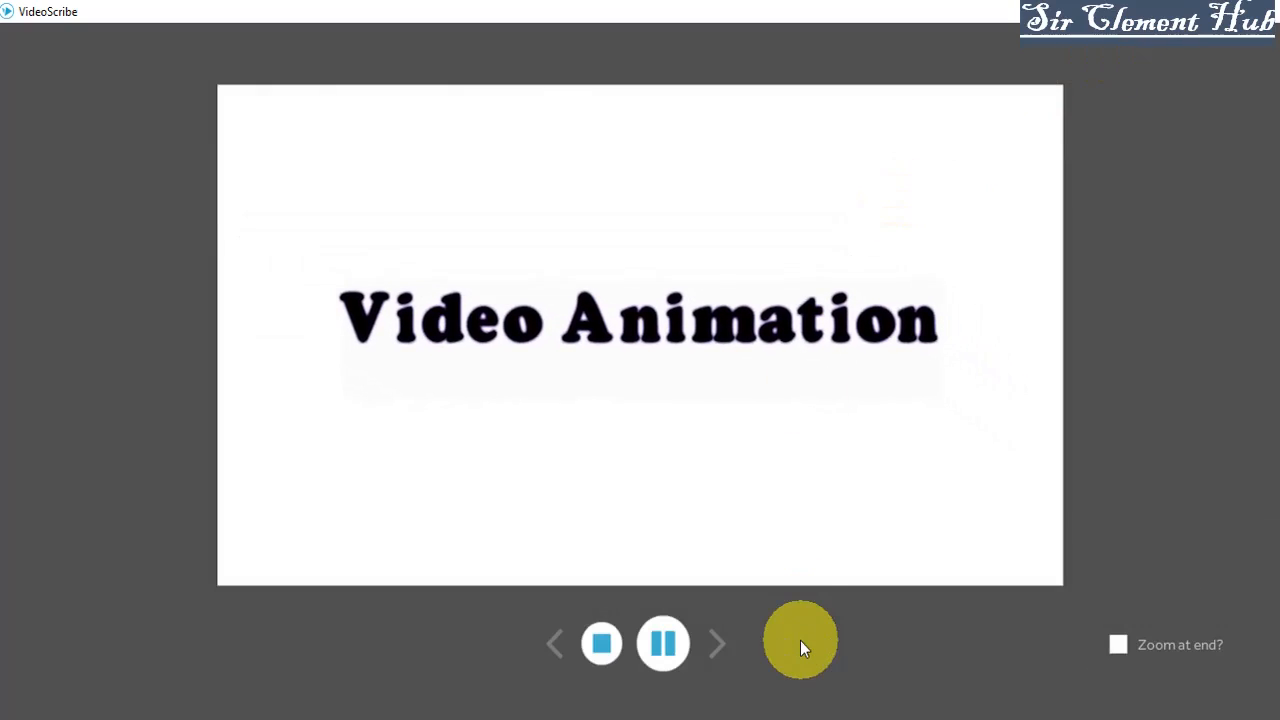
left_click(606, 645)
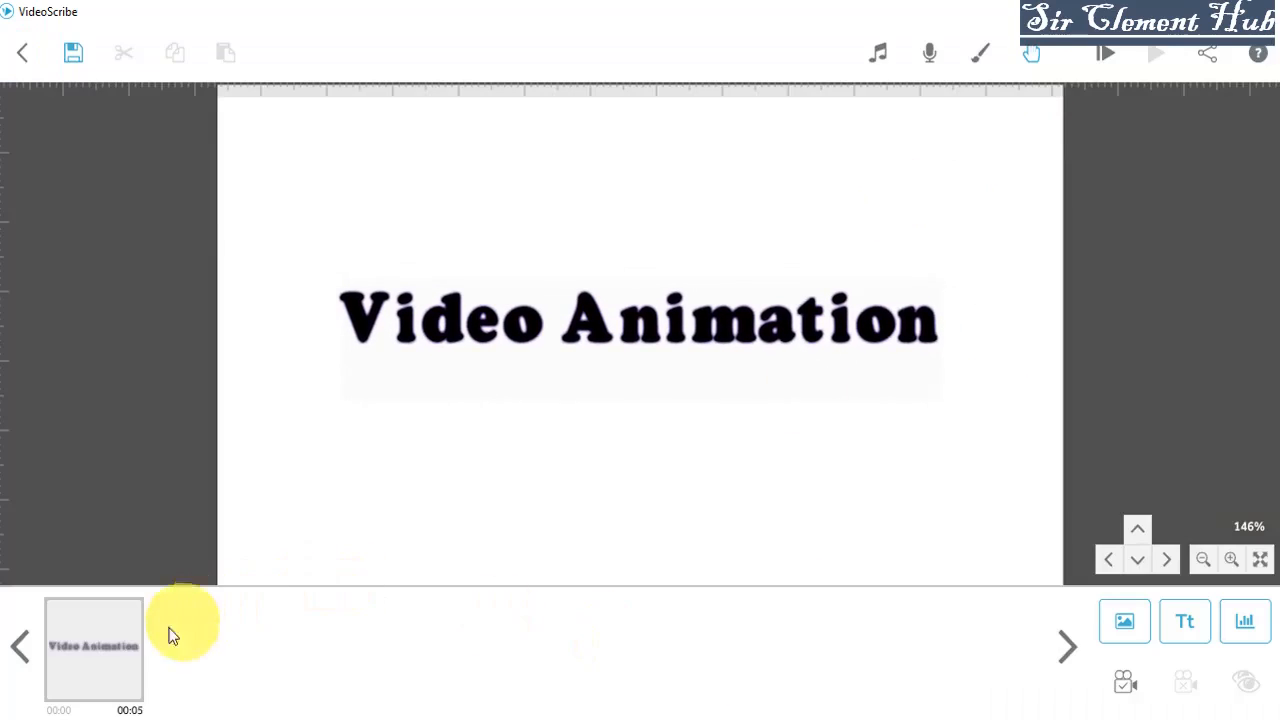
Change the "Video Animation" element's animation method to Fade In, apply it and preview the scribe from the start
left_click(104, 652)
left_click(56, 686)
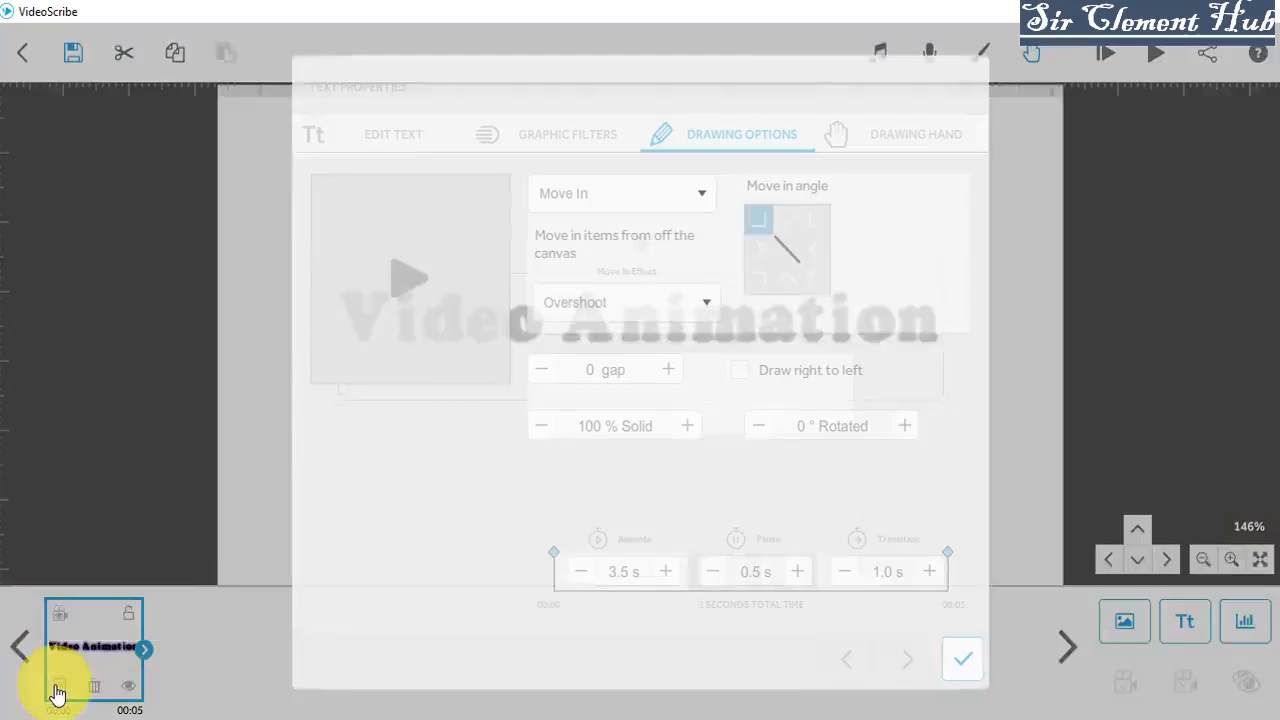
left_click(640, 193)
left_click(575, 310)
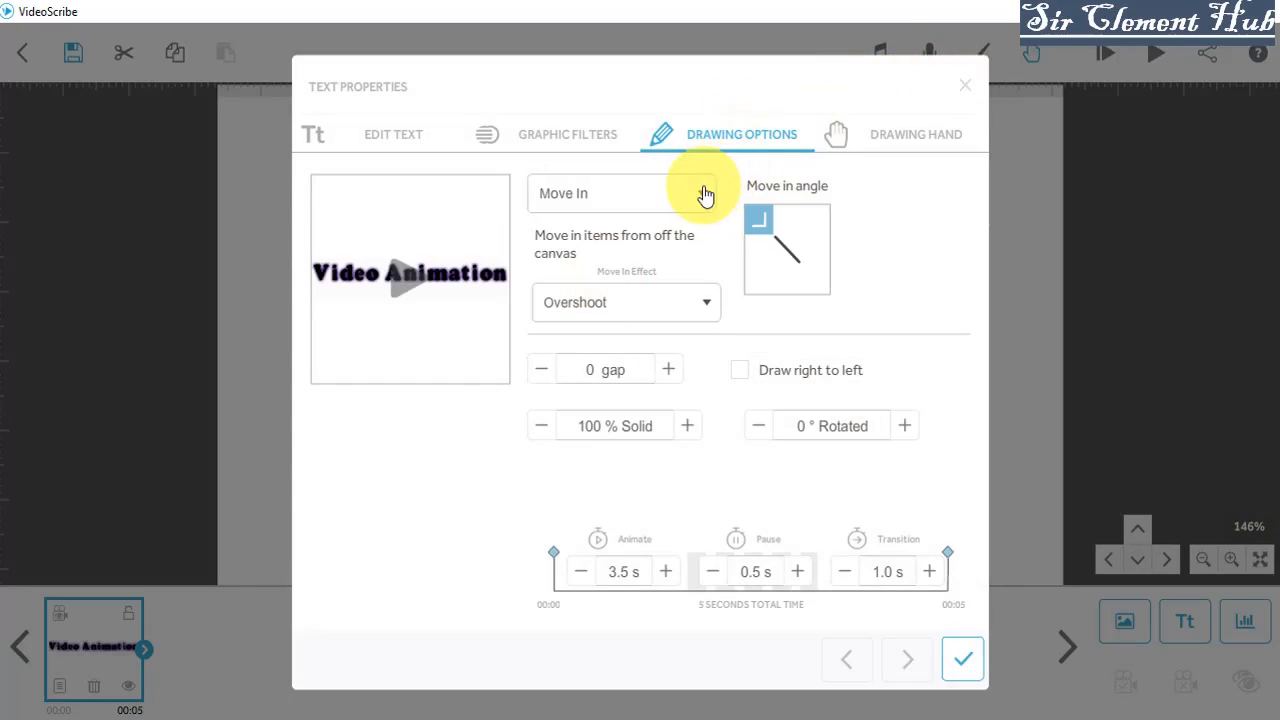
left_click(705, 193)
left_click(609, 306)
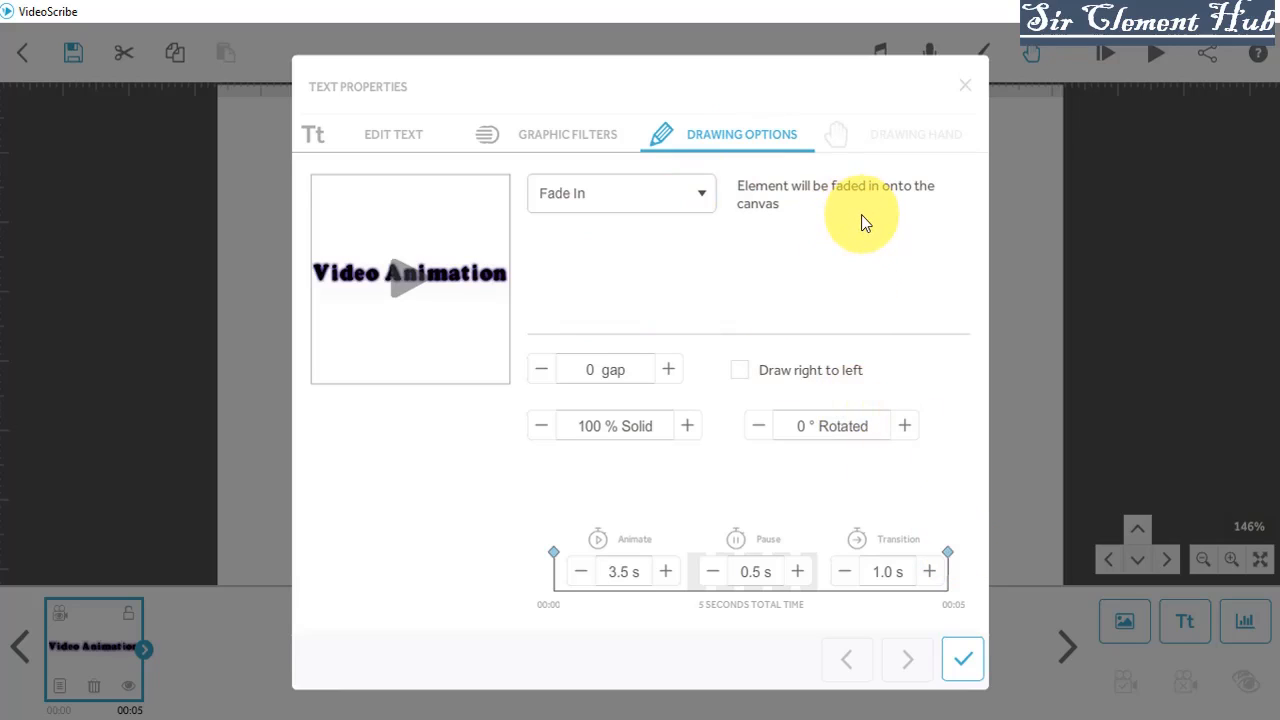
left_click(958, 663)
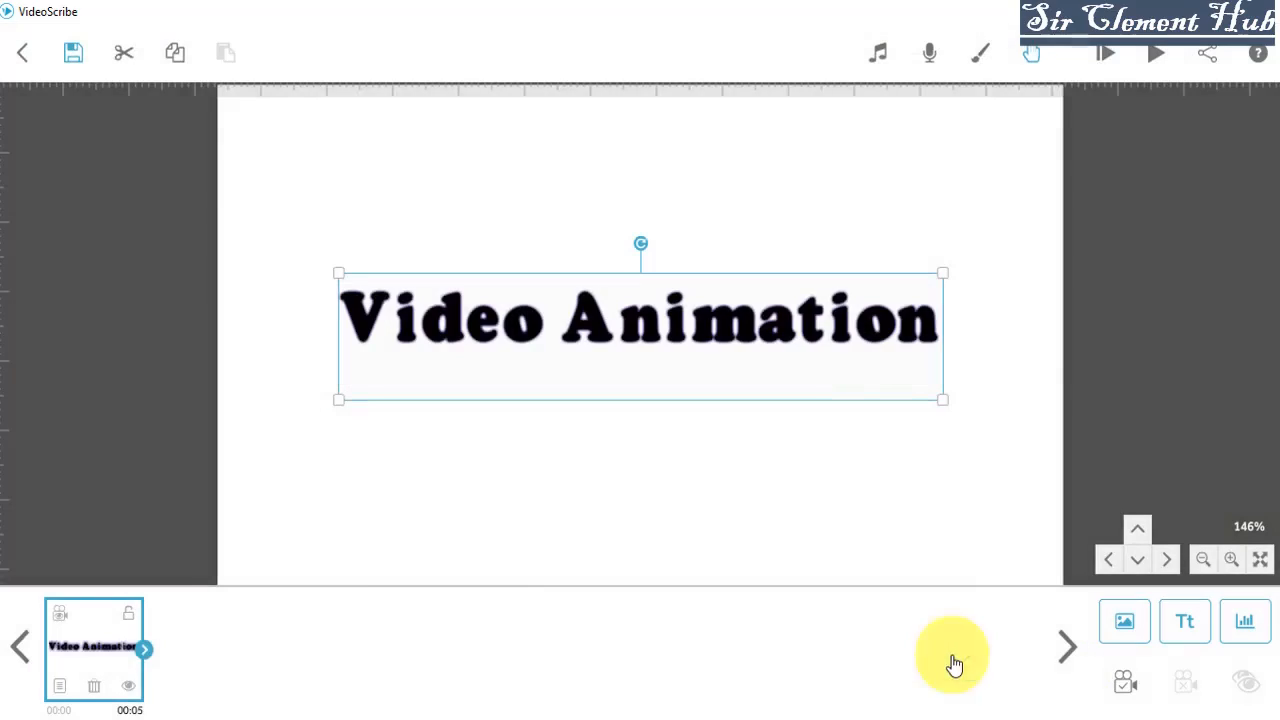
left_click(1105, 52)
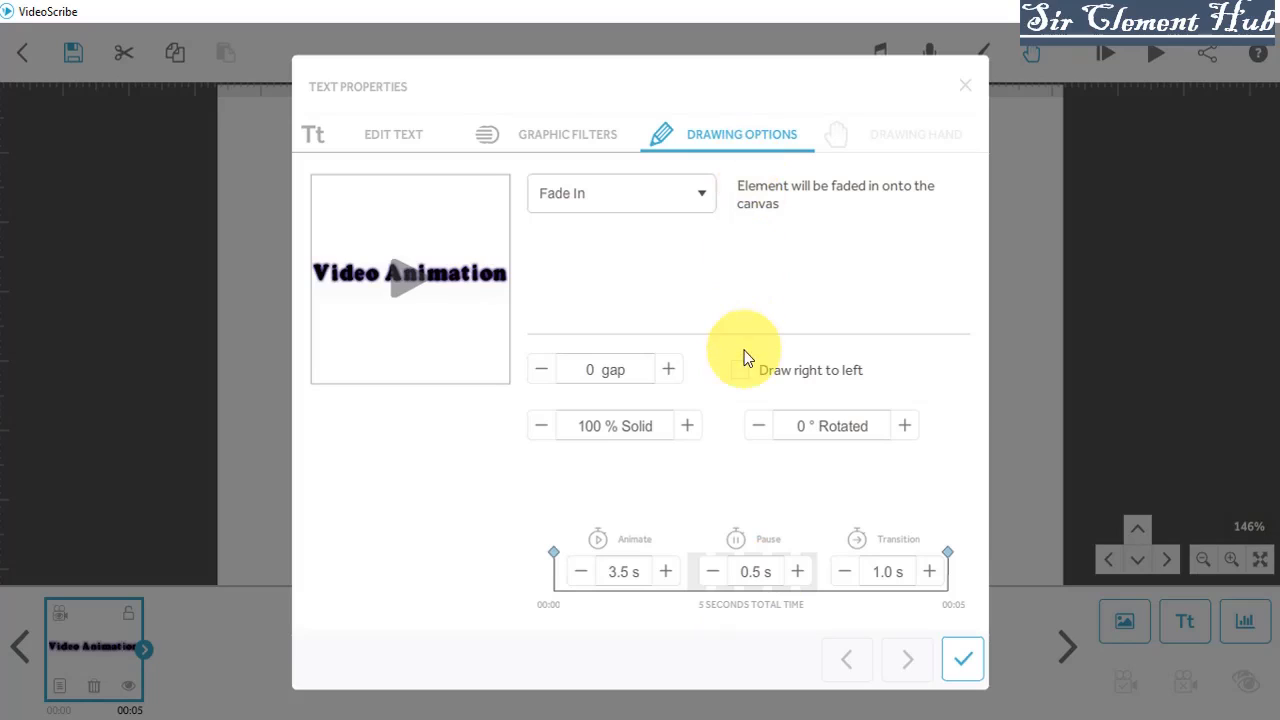
Try a letter gap of 6 in the text's drawing options and settle on a gap of 2
left_click(669, 370)
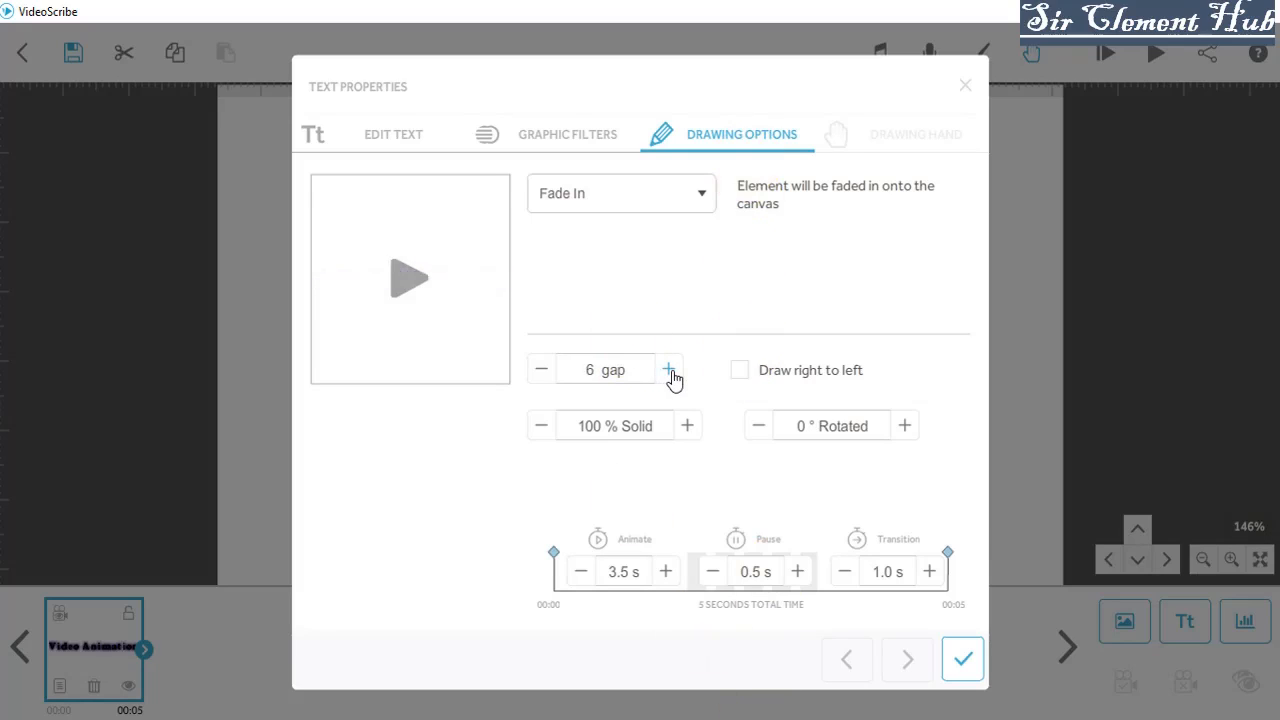
left_click(669, 370)
left_click(548, 371)
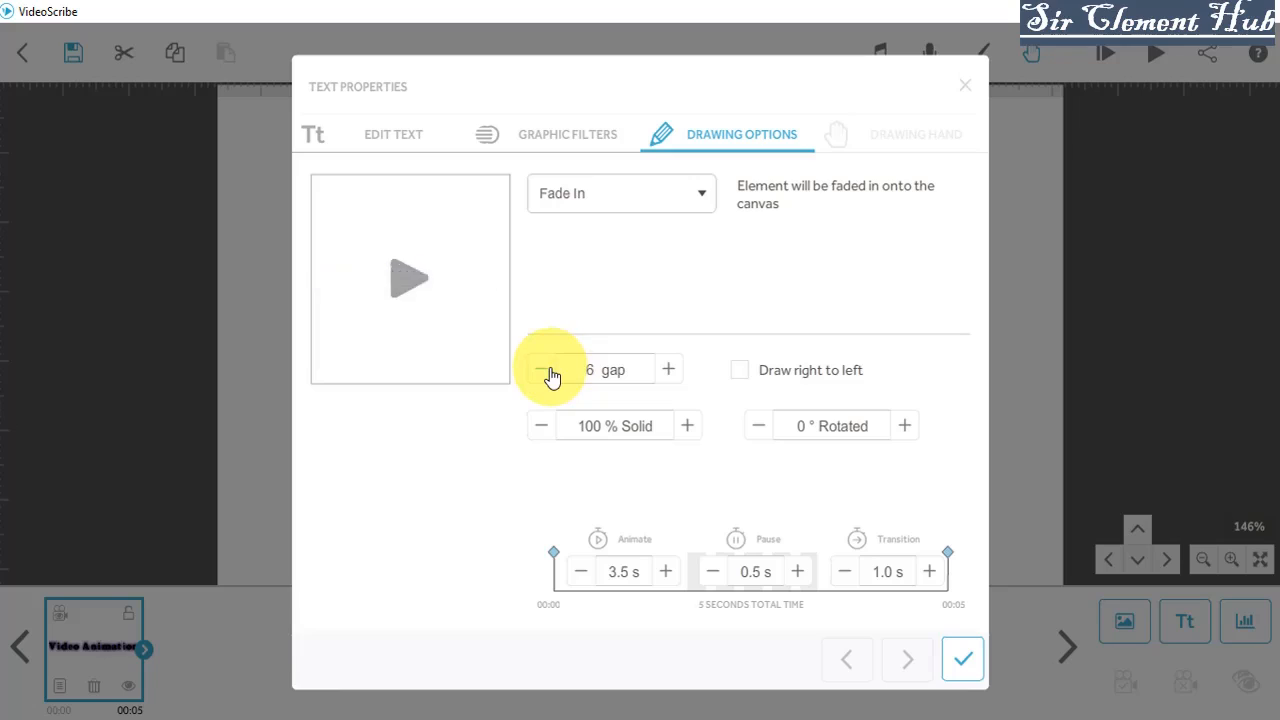
left_click(548, 371)
left_click(548, 371)
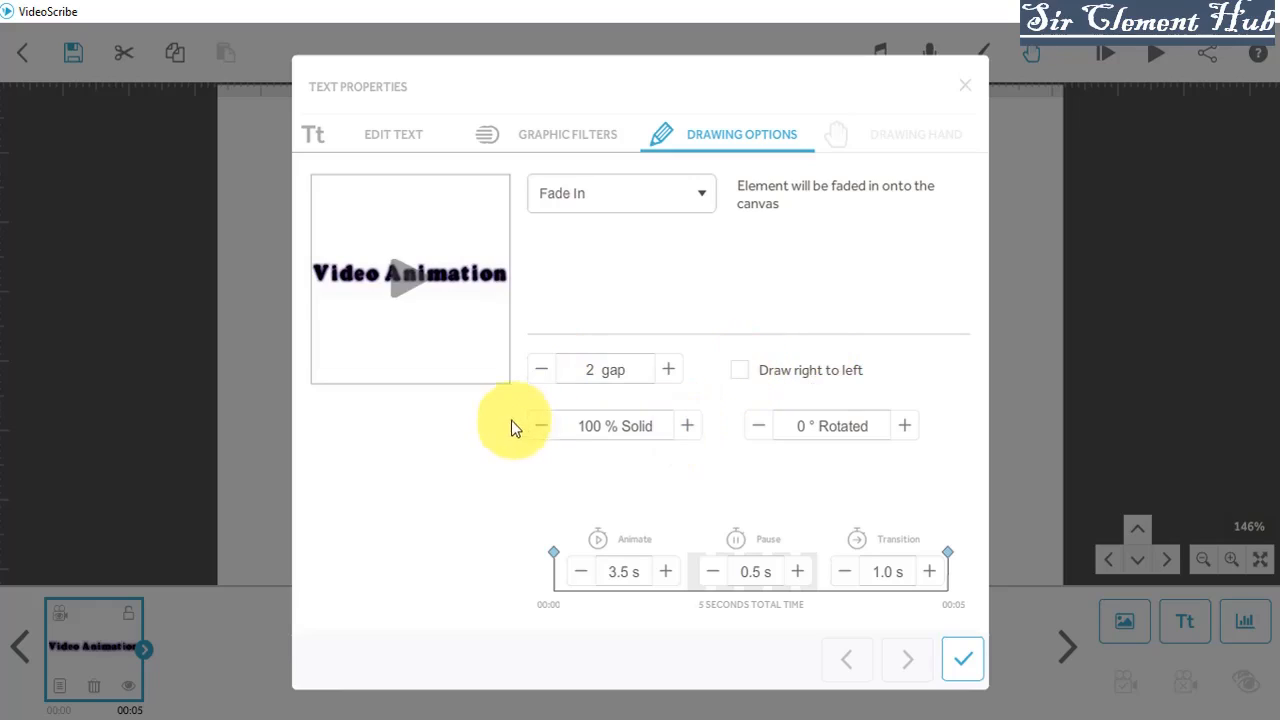
Try 75% solid as the text's opacity and restore it to 100% solid
left_click(541, 428)
left_click(541, 428)
left_click(541, 428)
left_click(541, 428)
left_click(541, 428)
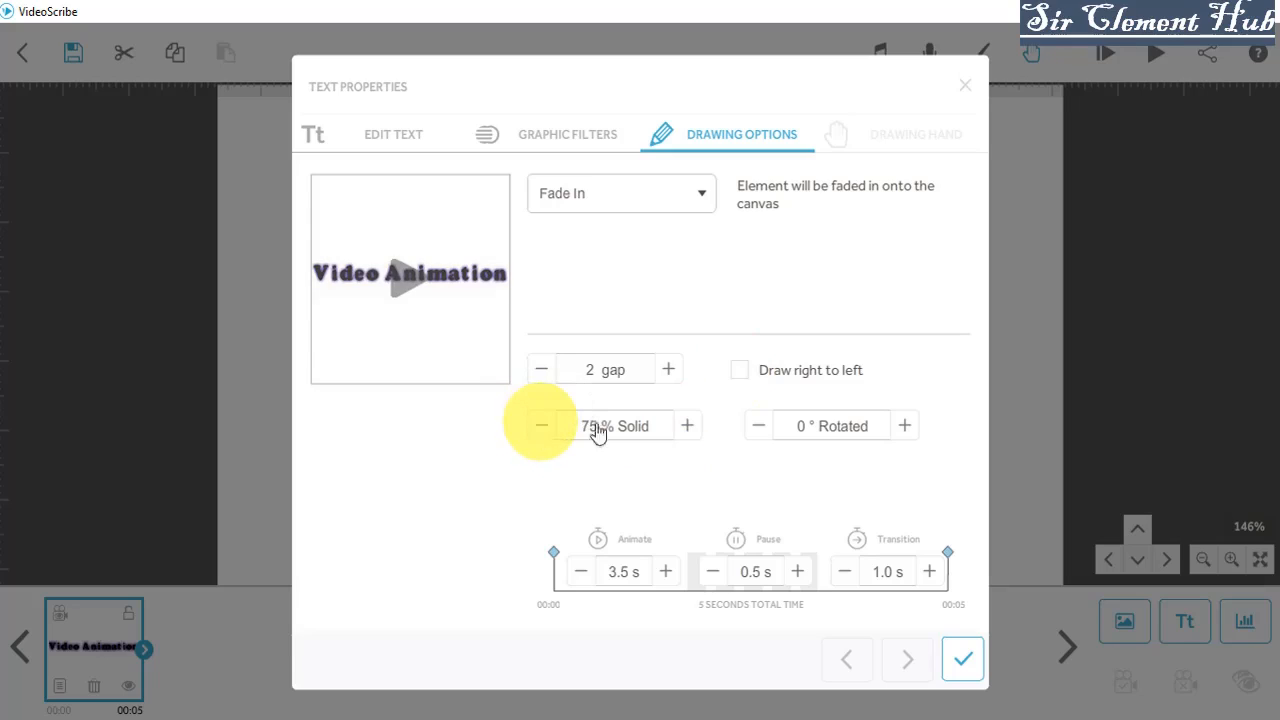
left_click(683, 430)
left_click(683, 430)
left_click(683, 430)
left_click(683, 430)
left_click(683, 430)
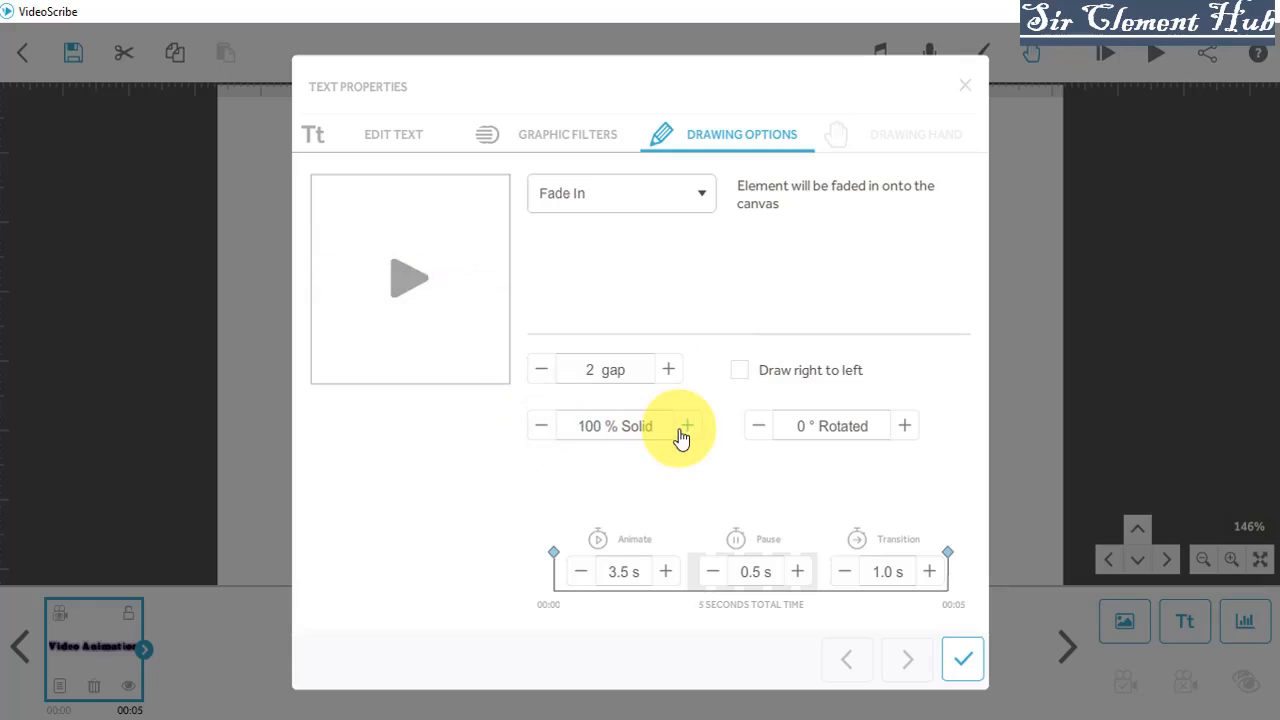
Try rotating the text to -5° and return its rotation to 0°
left_click(762, 428)
left_click(762, 428)
left_click(762, 428)
left_click(762, 428)
left_click(762, 428)
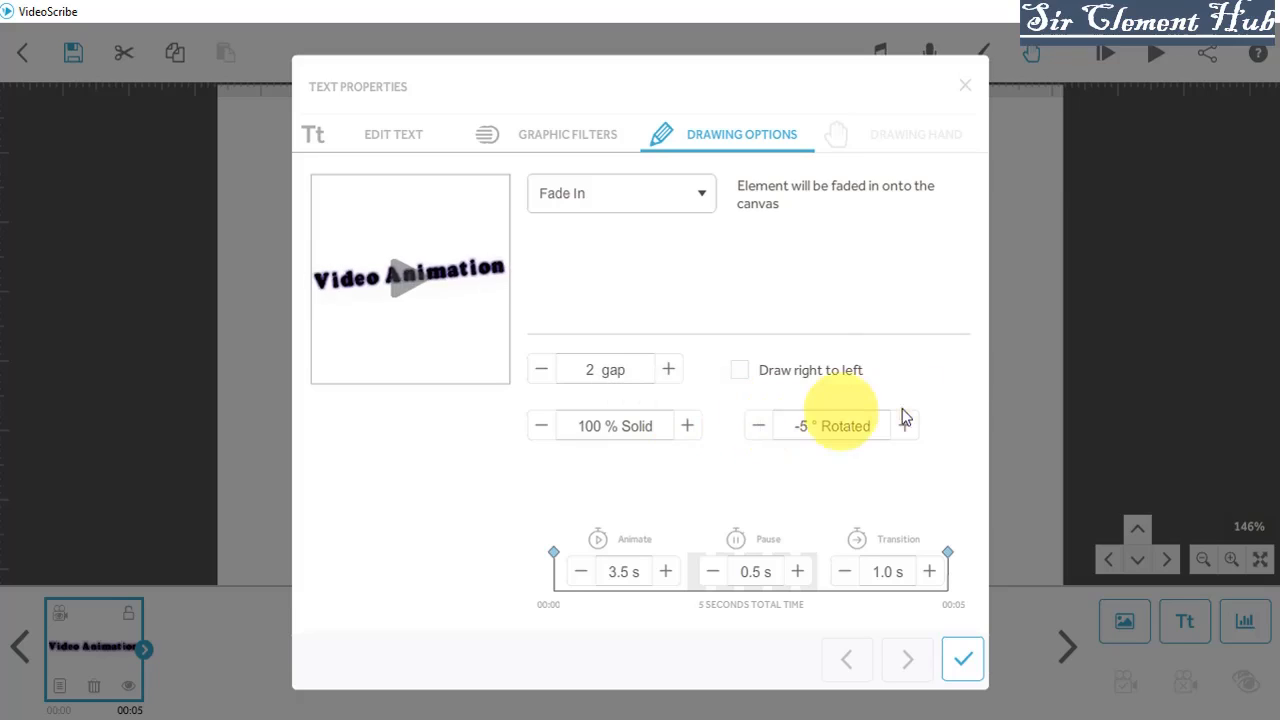
left_click(904, 426)
left_click(904, 426)
left_click(904, 426)
left_click(904, 426)
left_click(903, 427)
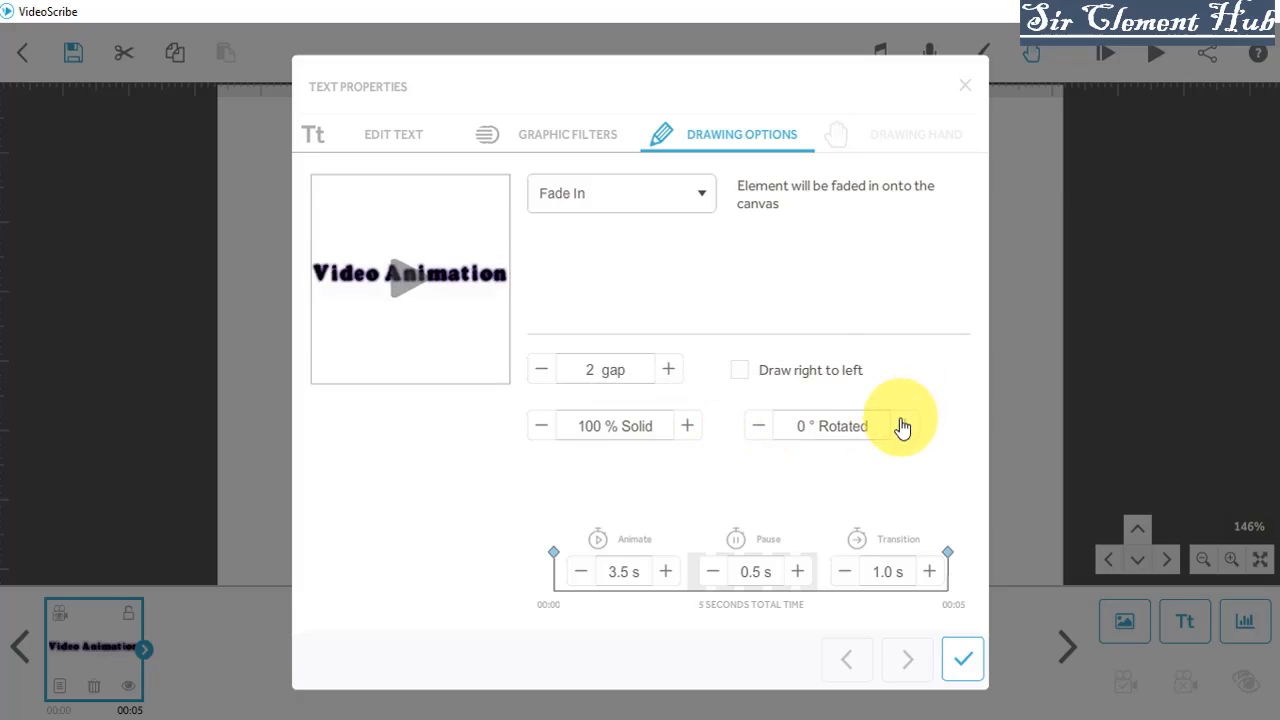